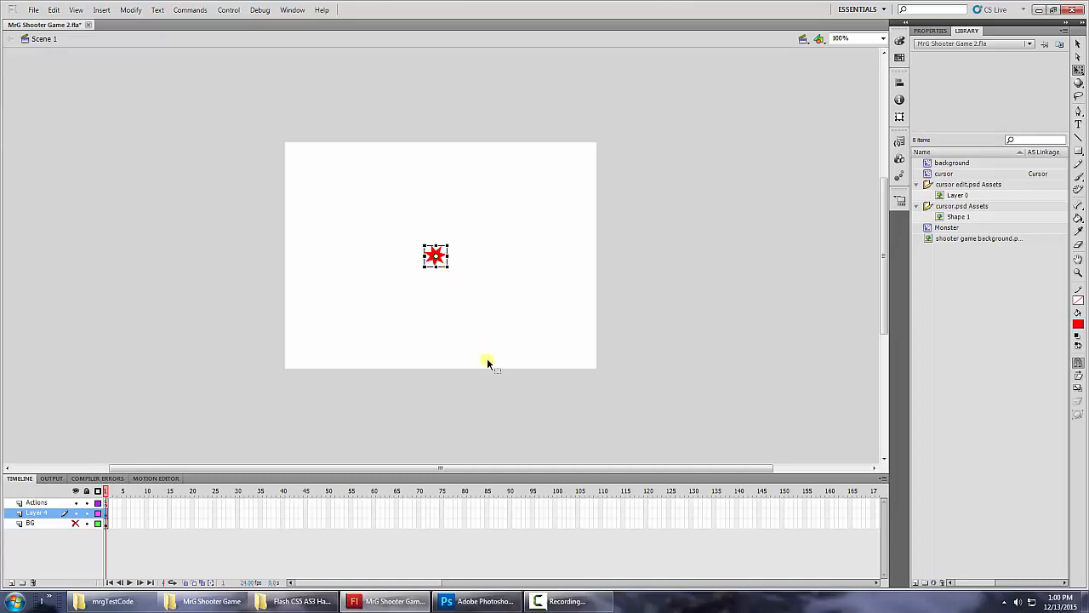
Run the movie as a test twice to review the current game, closing the preview each time
{"action": "key", "text": "ctrl+Return"}
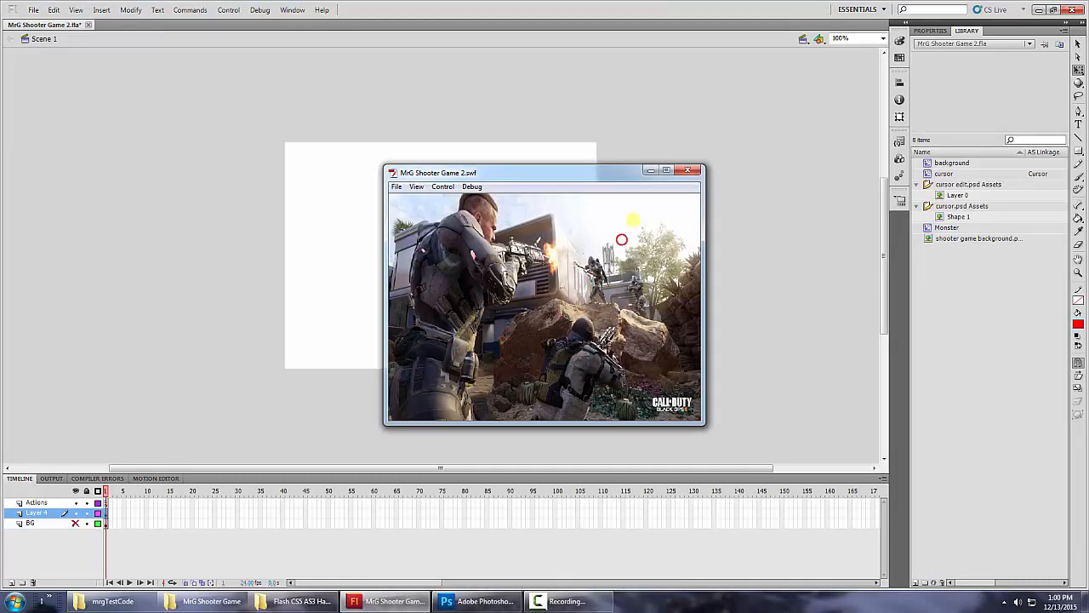
{"action": "left_click", "coordinate": [687, 173]}
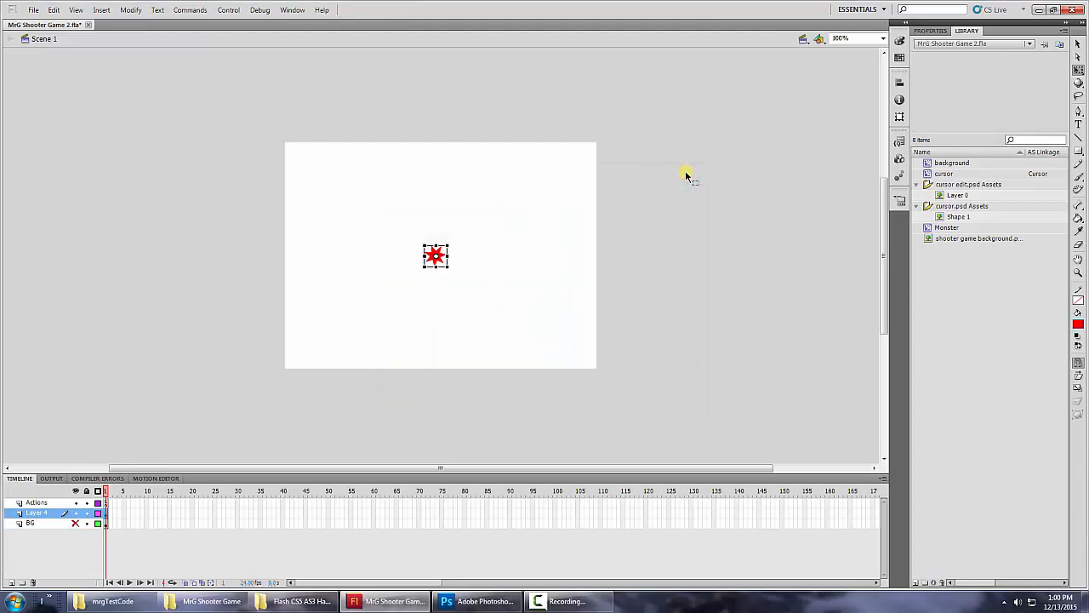
{"action": "key", "text": "ctrl+Return"}
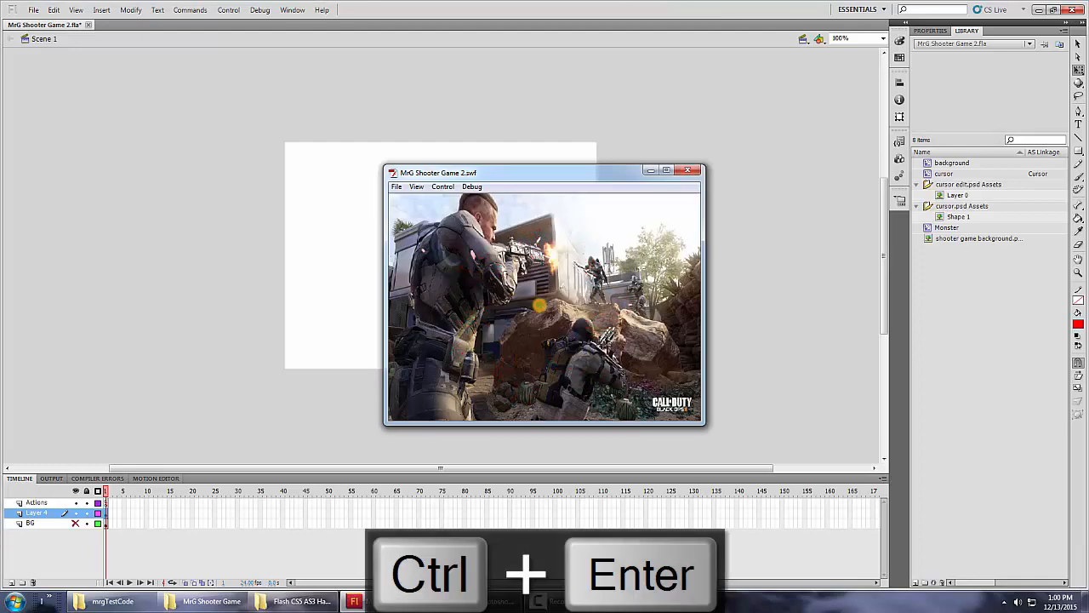
{"action": "left_click", "coordinate": [690, 173]}
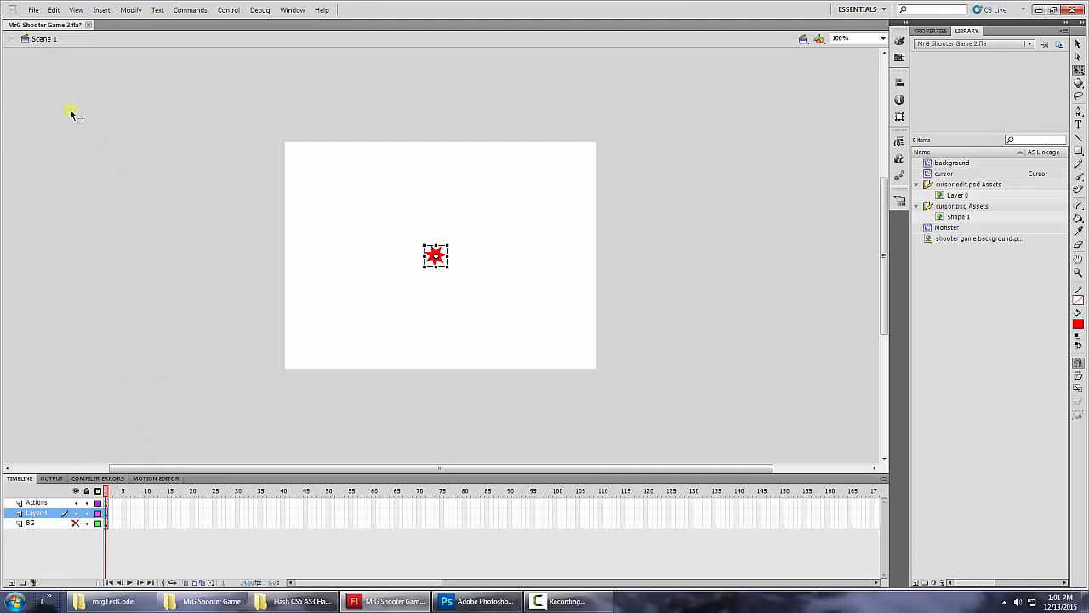
Save the document as MrG Shooter Game 3.fla in the MrG Shooter Game folder, replacing the existing file
{"action": "left_click", "coordinate": [38, 10]}
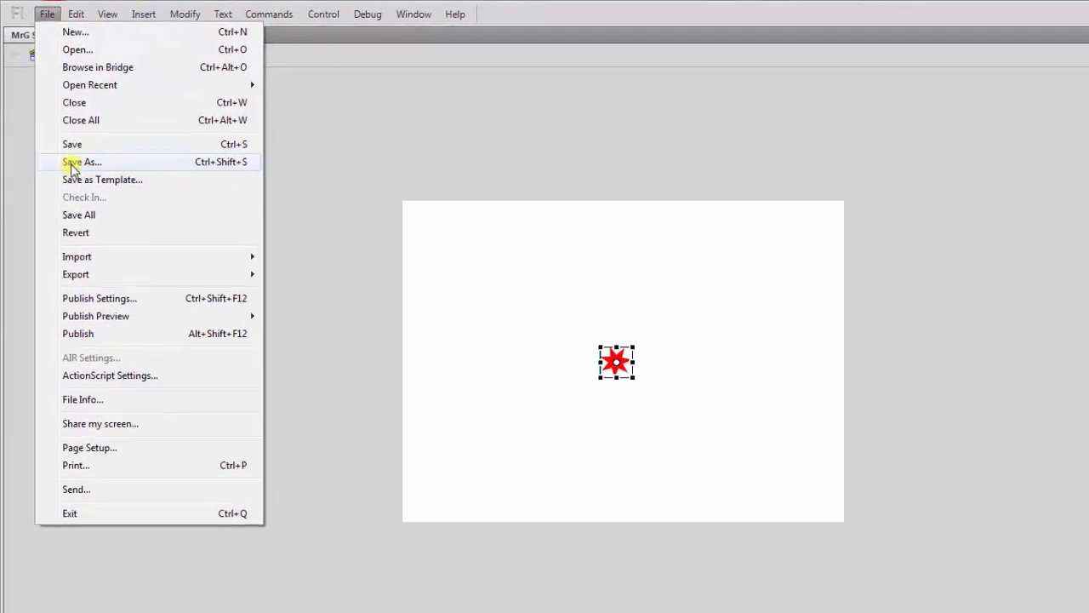
{"action": "left_click", "coordinate": [71, 163]}
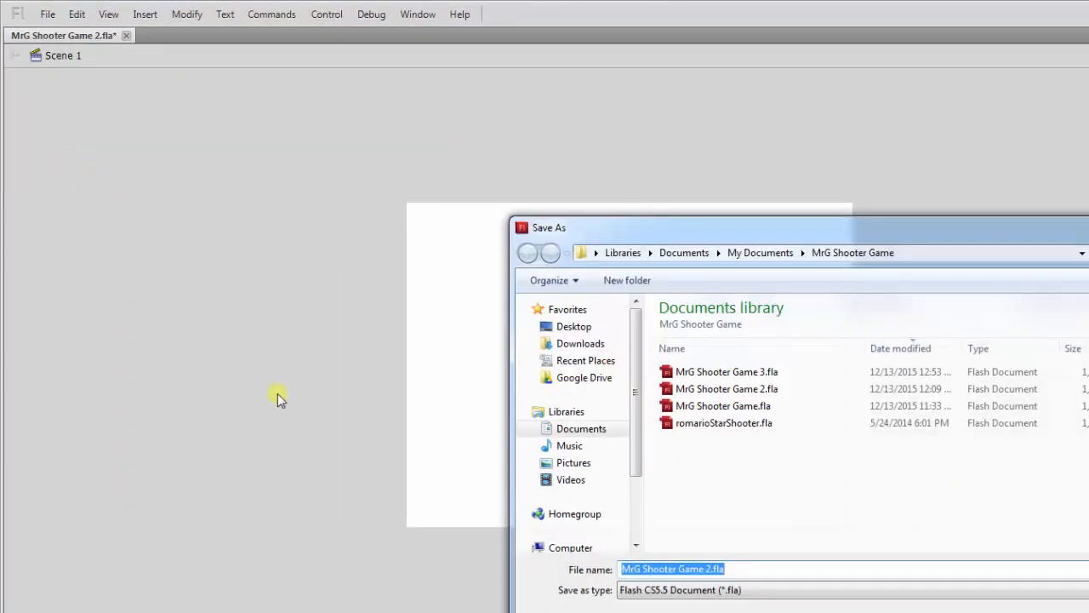
{"action": "left_click", "coordinate": [730, 371]}
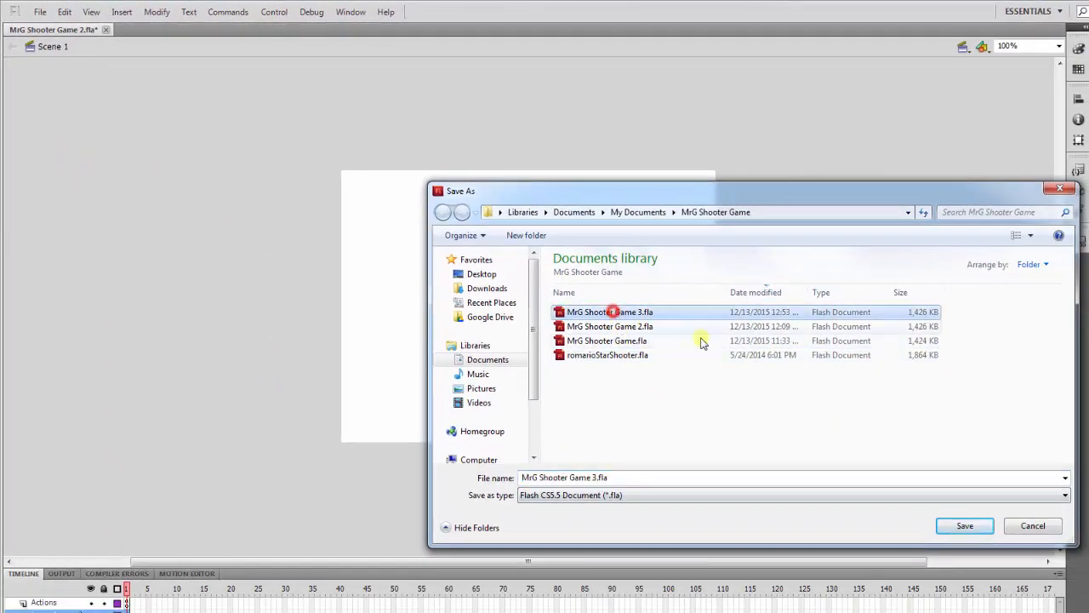
{"action": "left_click", "coordinate": [963, 524]}
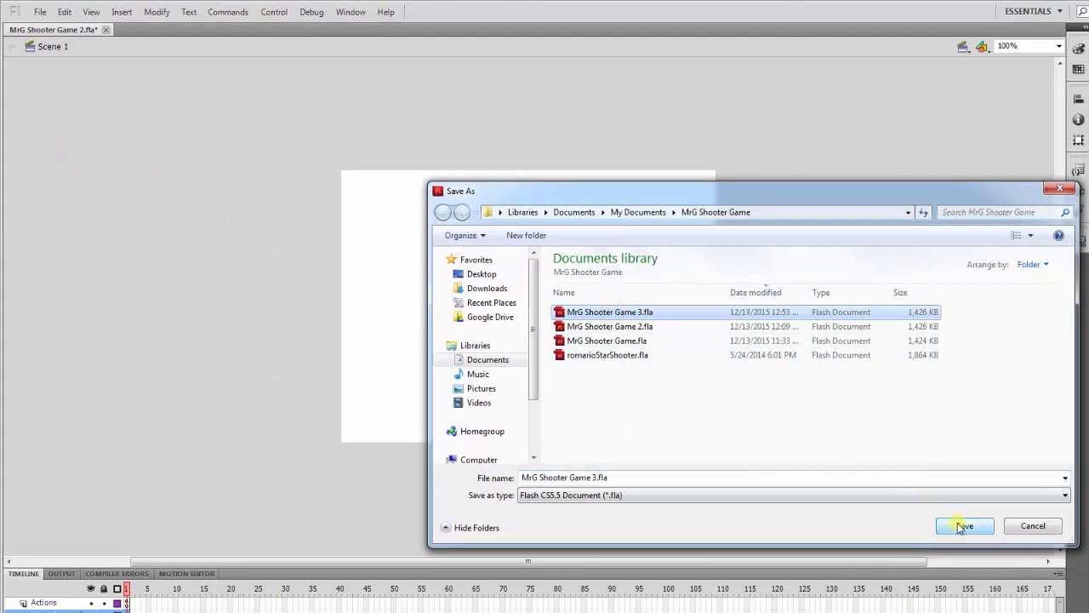
{"action": "left_click", "coordinate": [625, 381]}
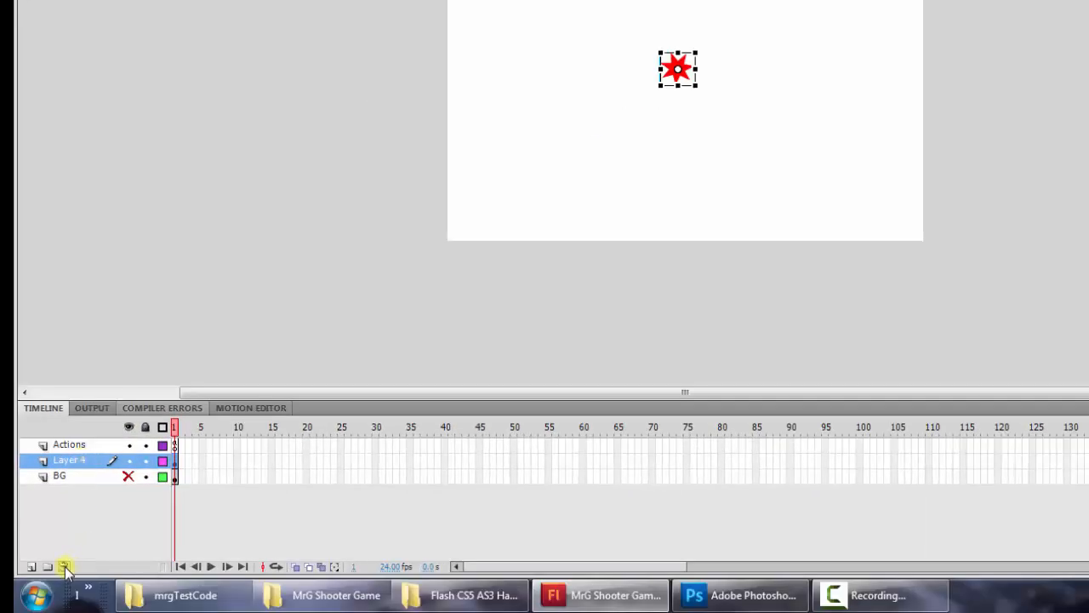
Delete Layer 4 and import the image t128.jpg into the library
{"action": "left_click", "coordinate": [65, 566]}
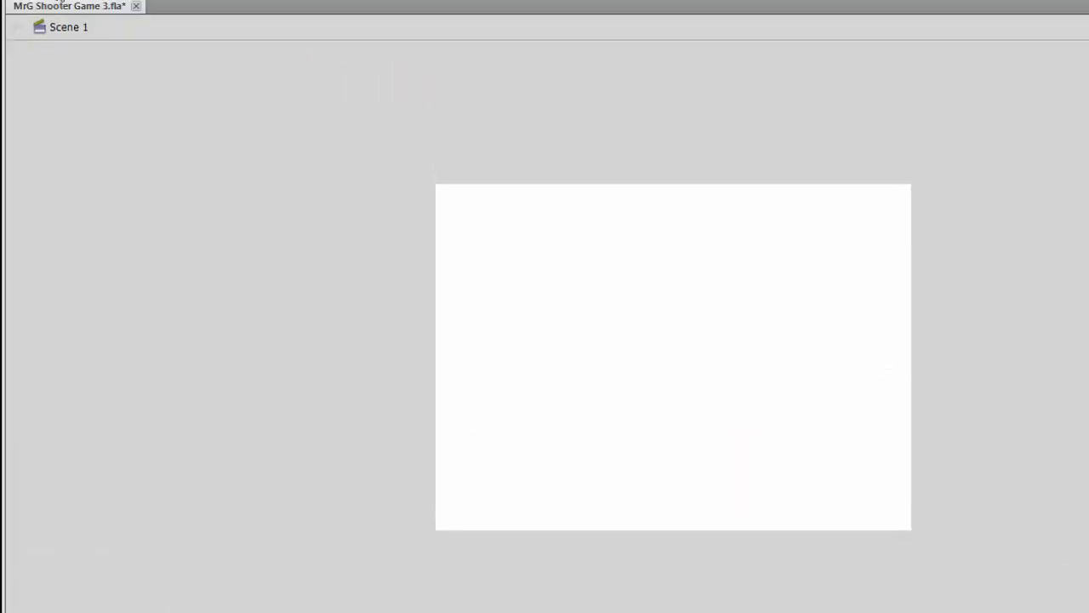
{"action": "left_click", "coordinate": [53, 17]}
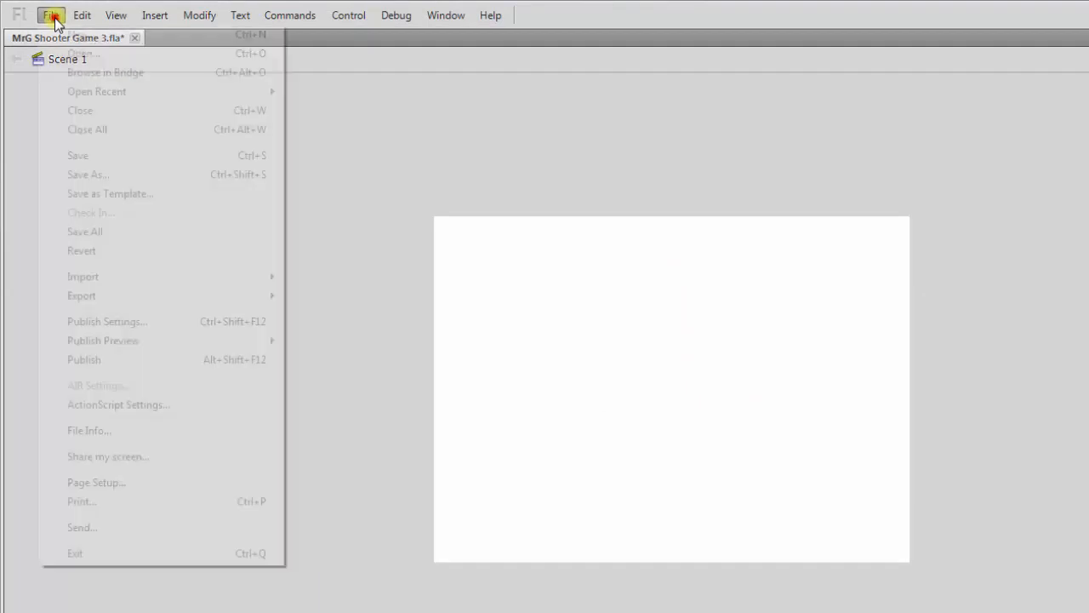
{"action": "mouse_move", "coordinate": [84, 284]}
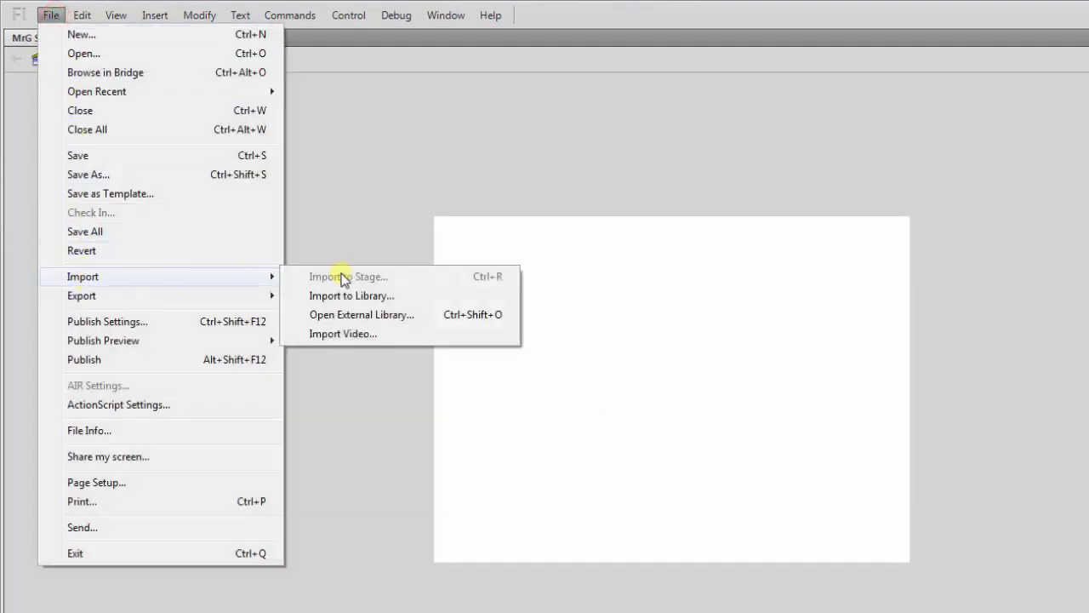
{"action": "left_click", "coordinate": [423, 295]}
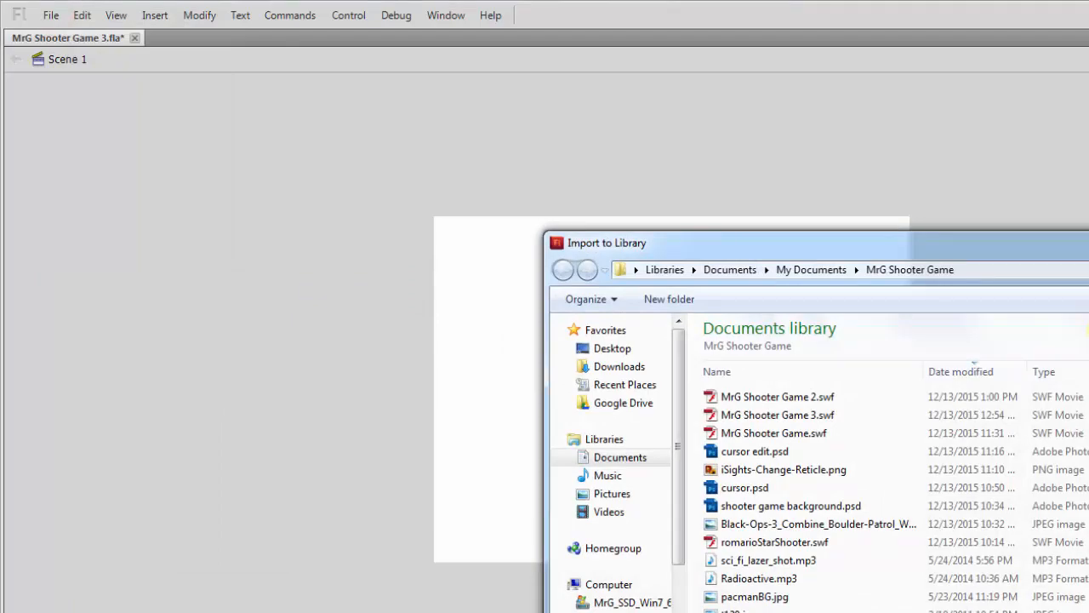
{"action": "left_click", "coordinate": [738, 610]}
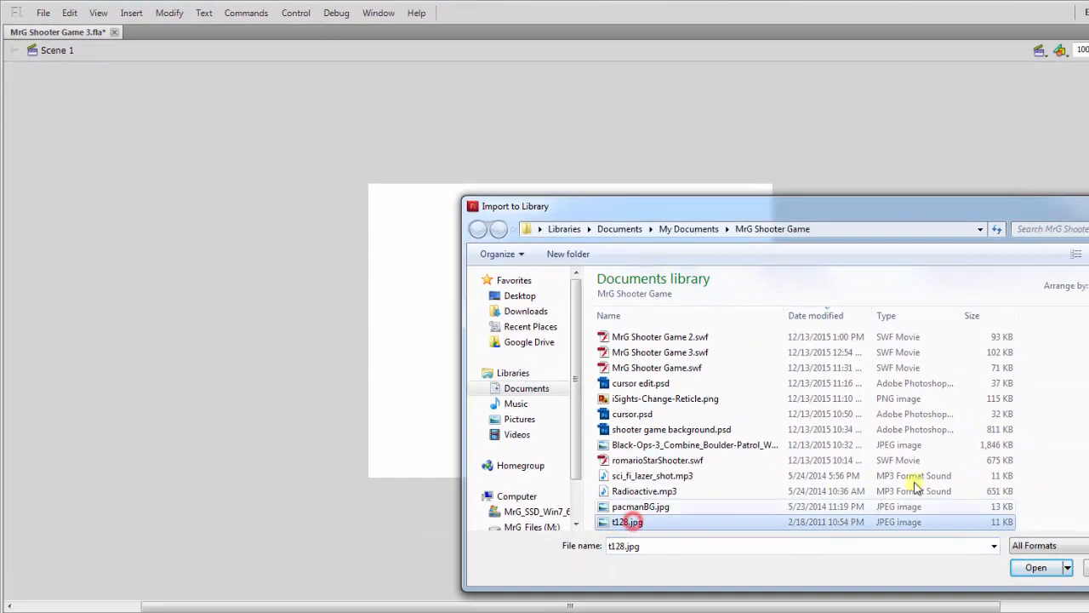
{"action": "left_click", "coordinate": [1037, 568]}
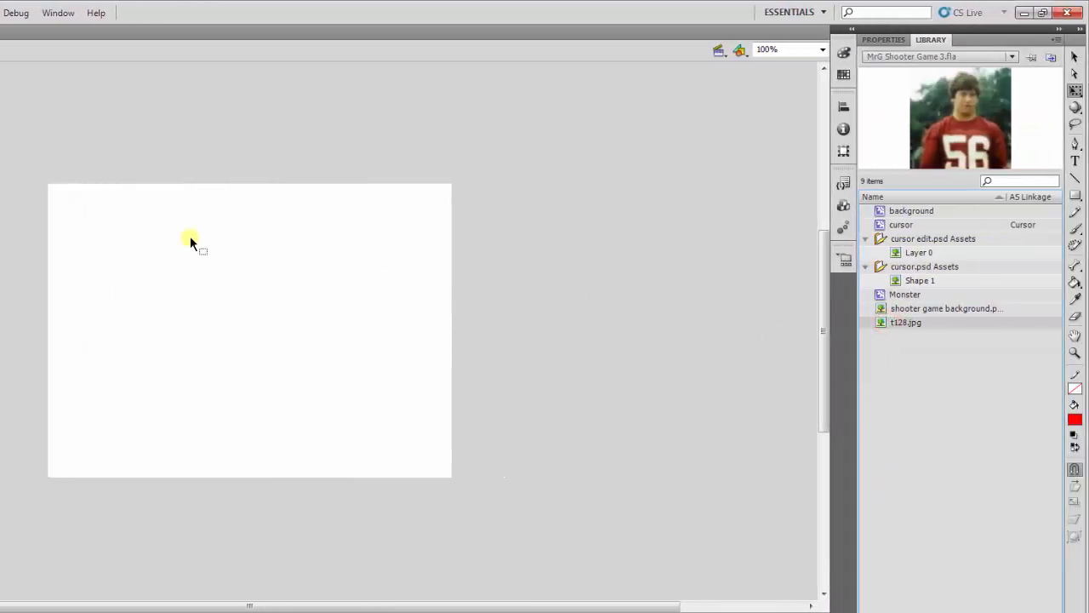
Replace the red star inside the Monster symbol with the t128.jpg image, centred on the registration point
{"action": "double_click", "coordinate": [880, 294]}
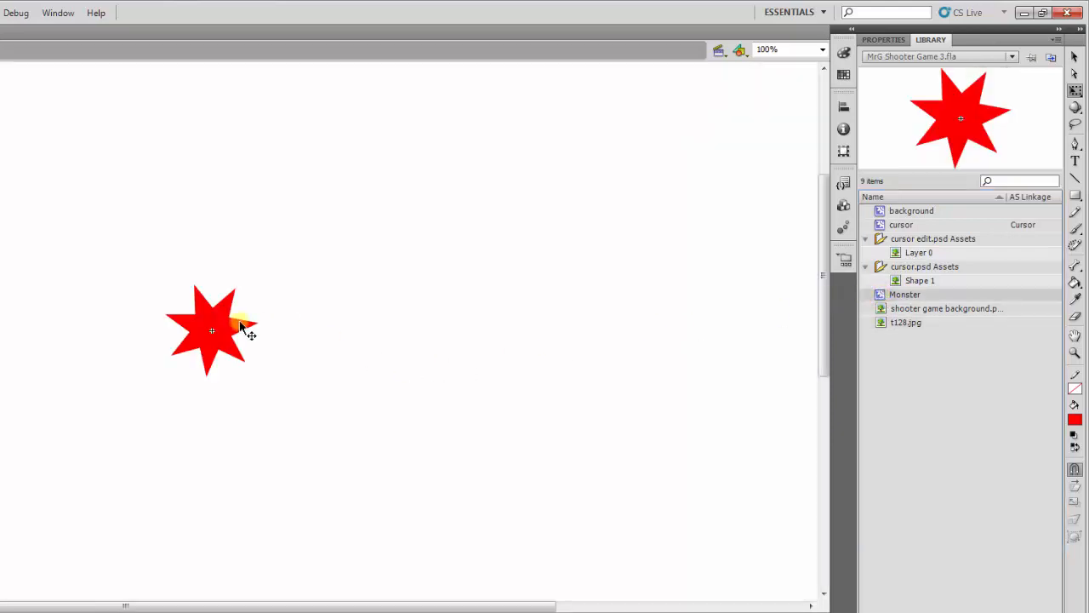
{"action": "left_click", "coordinate": [233, 330]}
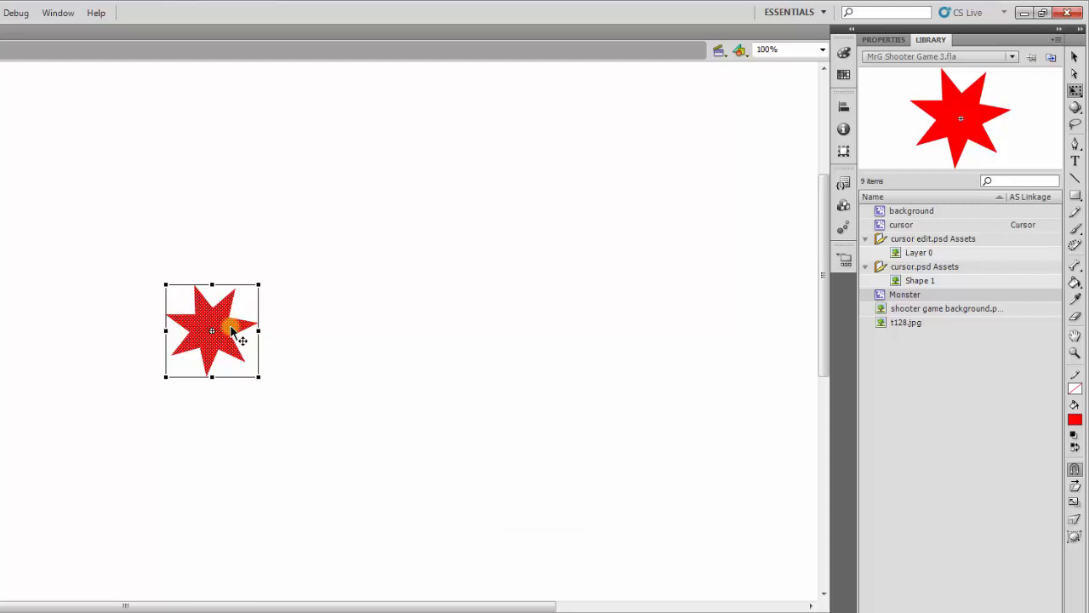
{"action": "key", "text": "Delete"}
{"action": "left_click", "coordinate": [882, 322]}
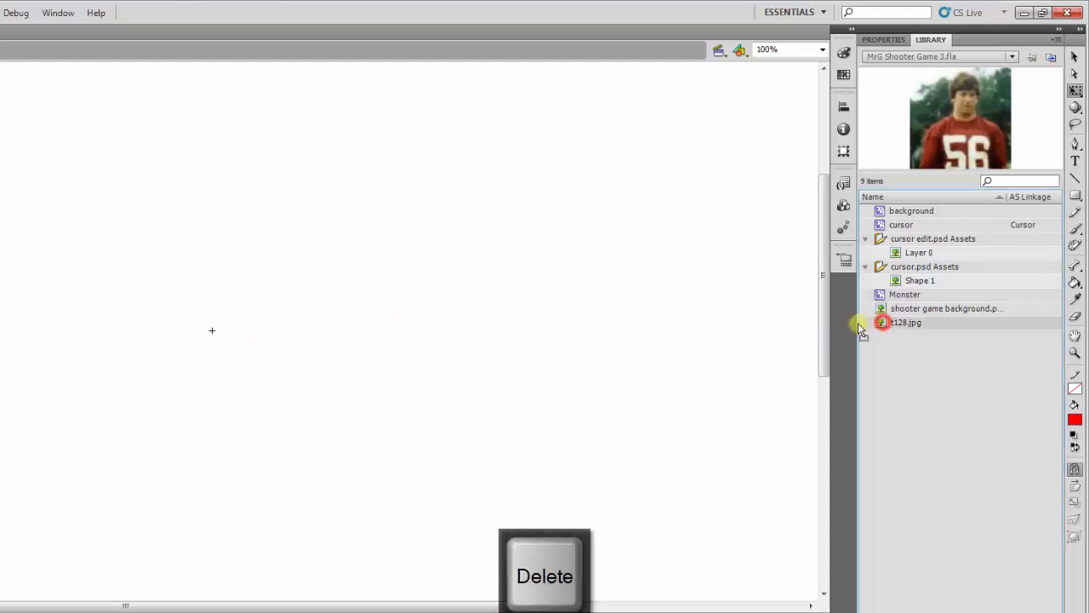
{"action": "left_click_drag", "start_coordinate": [861, 330], "coordinate": [213, 334]}
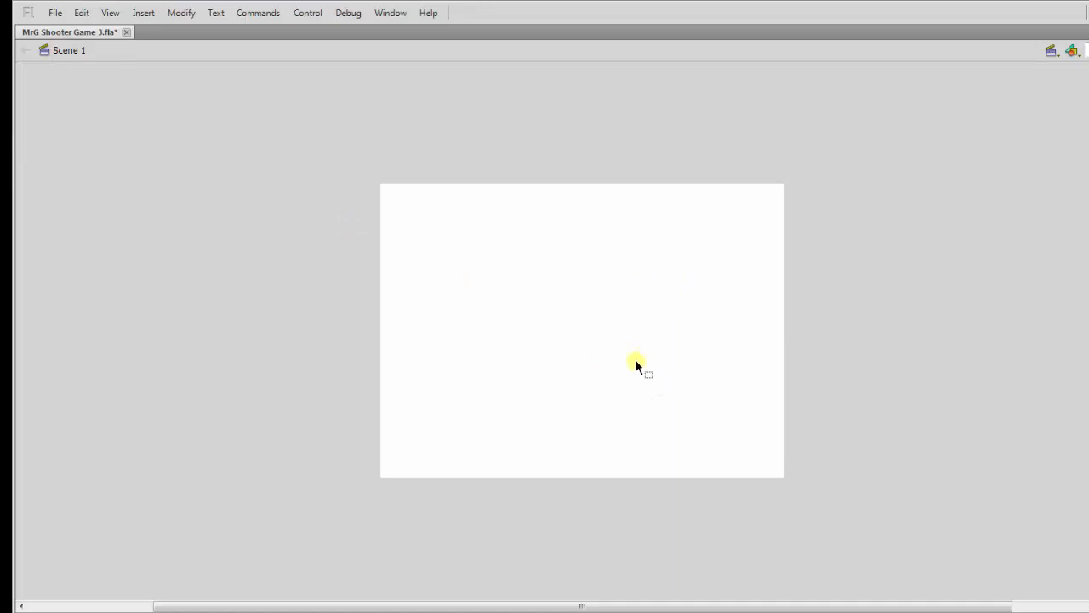
Place the Monster symbol at the stage's centre on a new layer and scale it down to a tiny size about its centre
{"action": "left_click", "coordinate": [30, 598]}
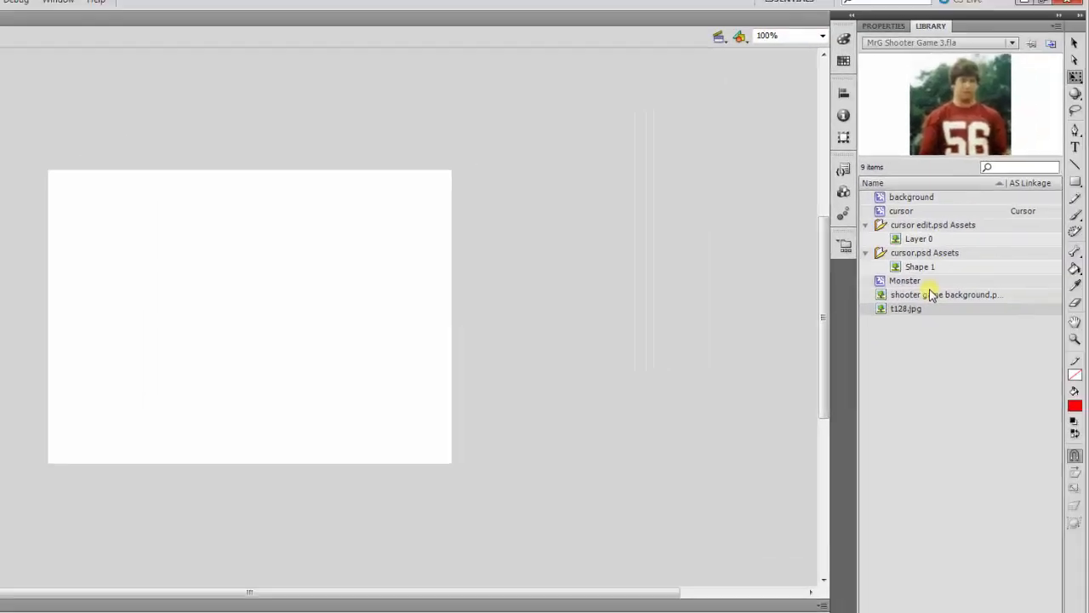
{"action": "left_click", "coordinate": [883, 282]}
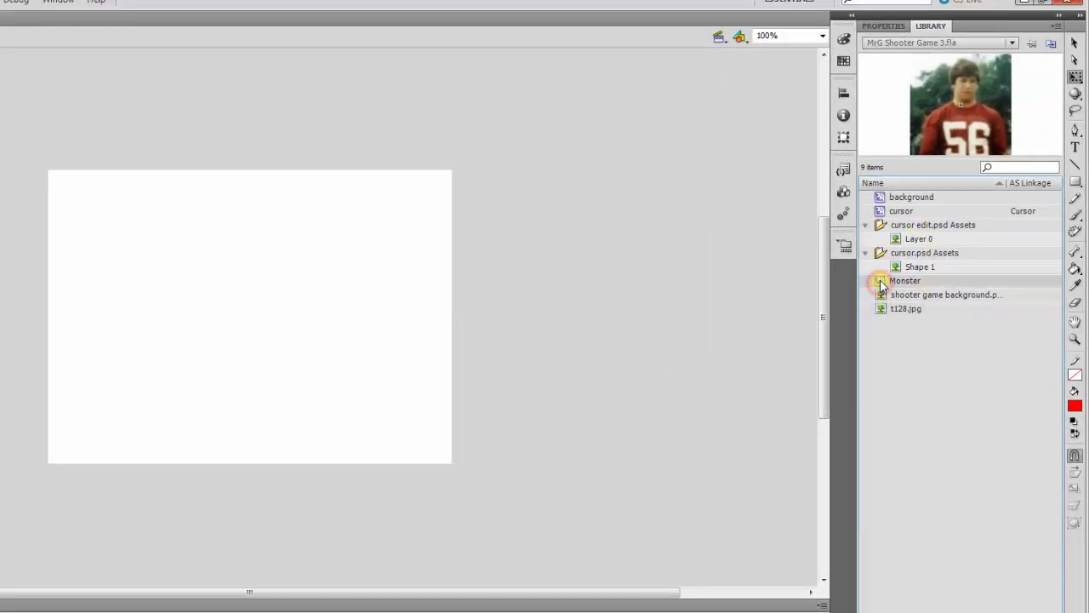
{"action": "left_click_drag", "start_coordinate": [881, 286], "coordinate": [249, 317]}
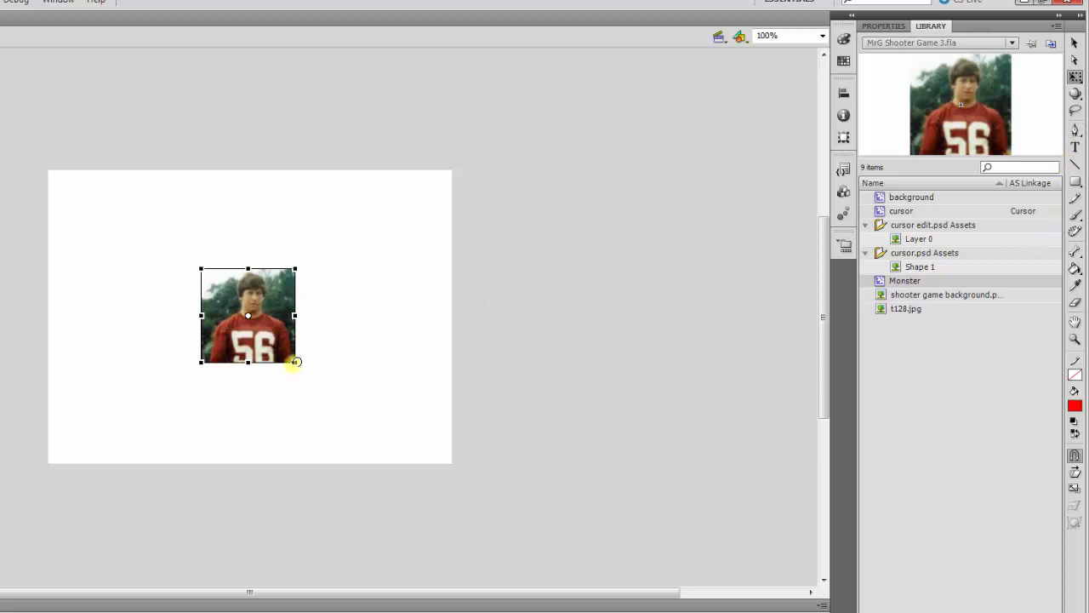
{"action": "left_click_drag", "start_coordinate": [294, 361], "coordinate": [252, 325]}
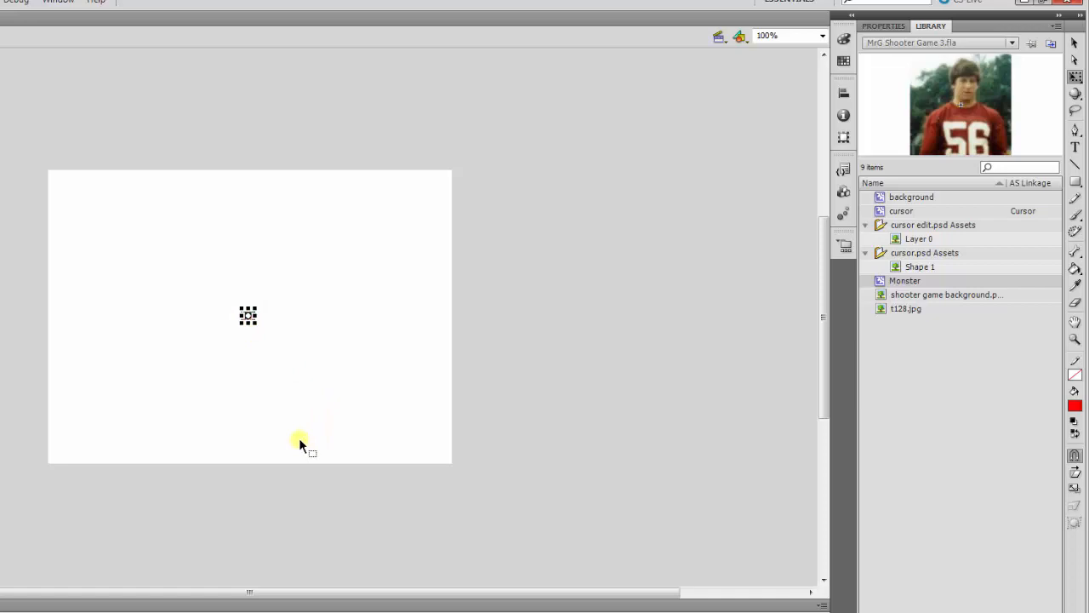
Test the movie to check the photo monster over the game background, and close the preview
{"action": "key", "text": "ctrl+Return"}
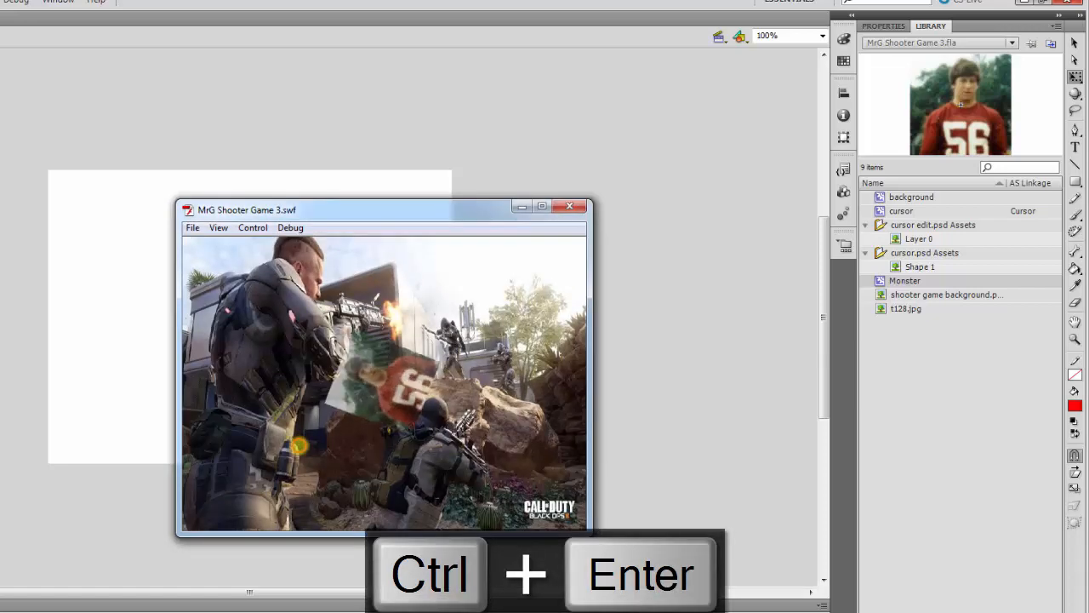
{"action": "left_click", "coordinate": [580, 205]}
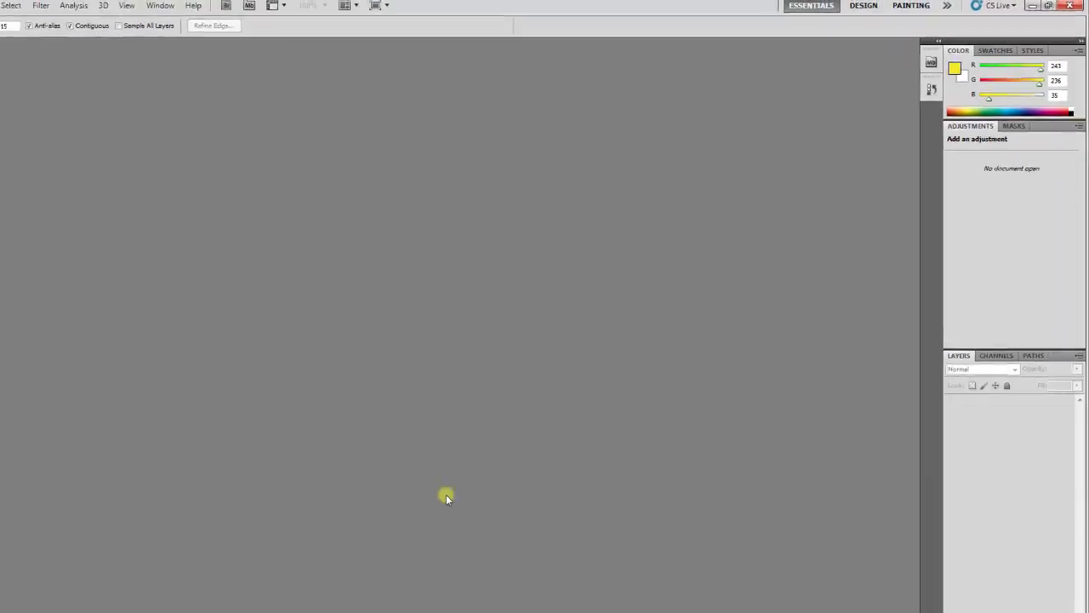
Open t128.jpg from the MrG Shooter Game folder in Adobe Photoshop CS5.1
{"action": "mouse_move", "coordinate": [195, 606]}
{"action": "left_click", "coordinate": [54, 532]}
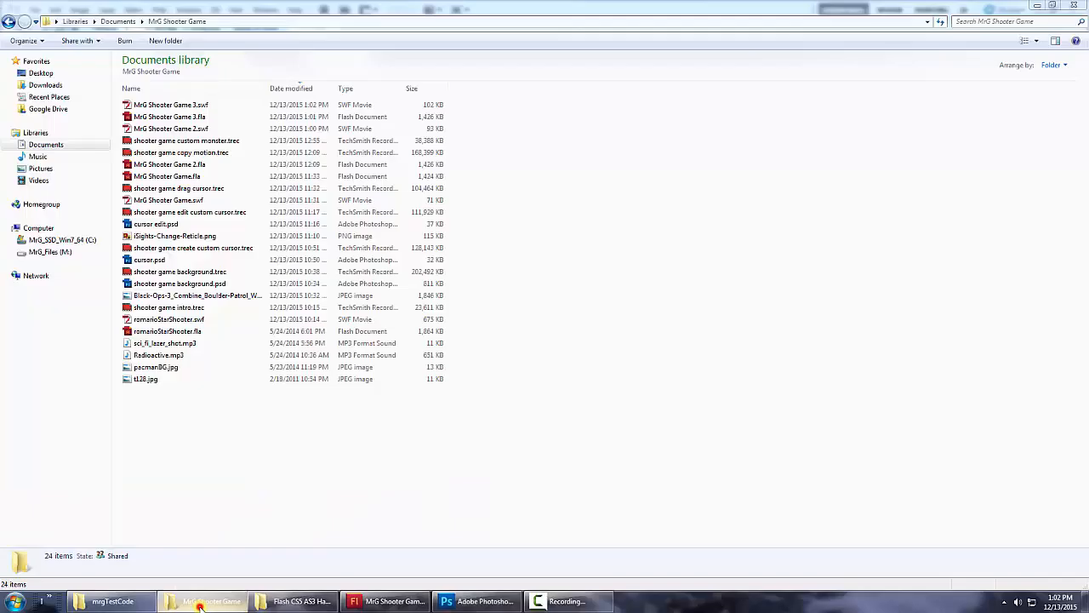
{"action": "left_click", "coordinate": [146, 380]}
{"action": "right_click", "coordinate": [147, 381]}
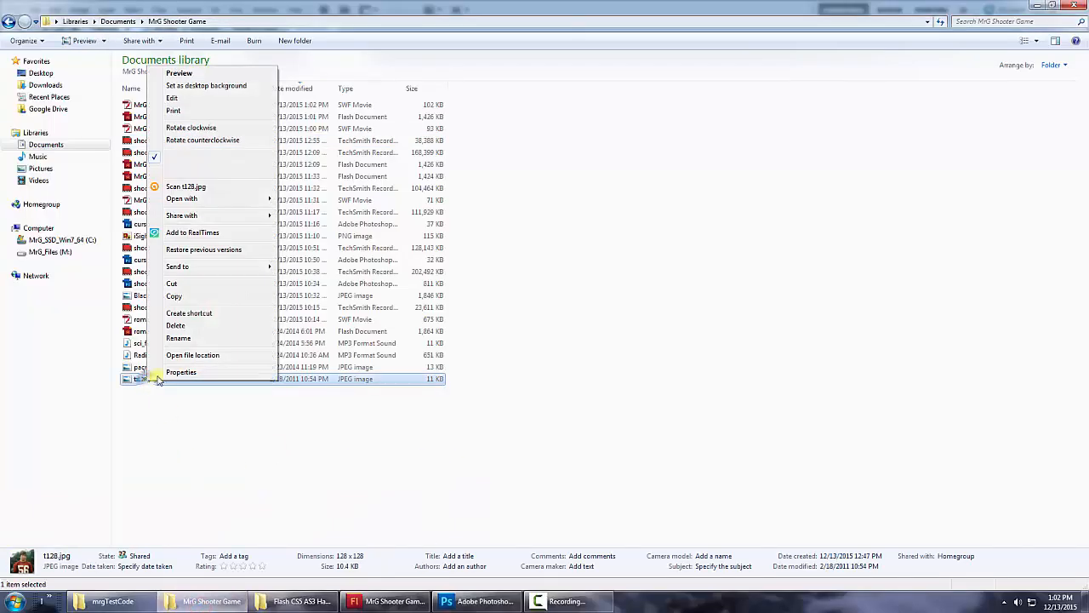
{"action": "mouse_move", "coordinate": [194, 203]}
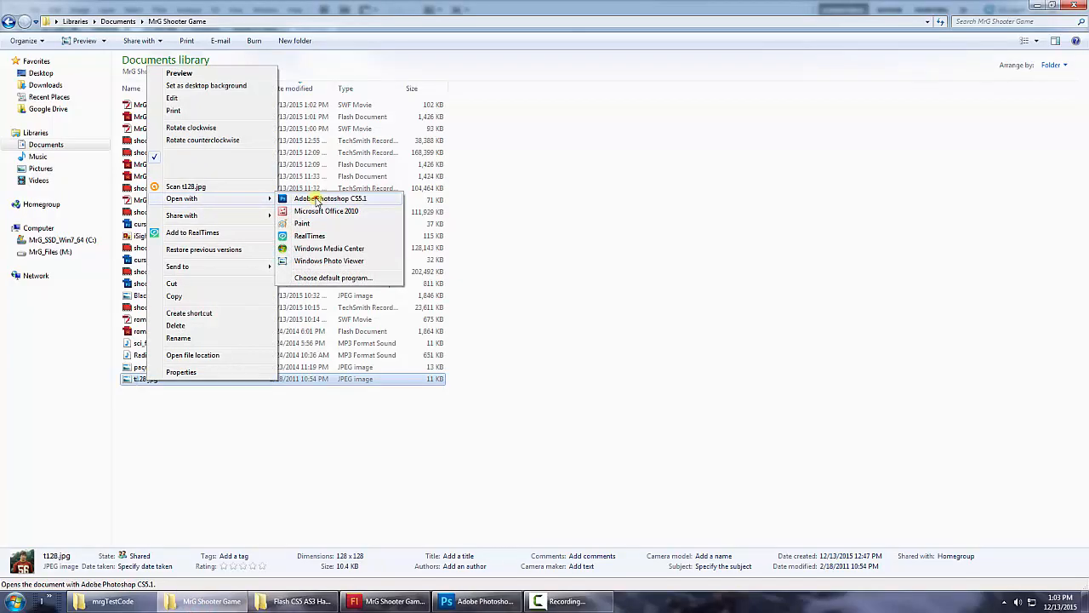
{"action": "left_click", "coordinate": [315, 201]}
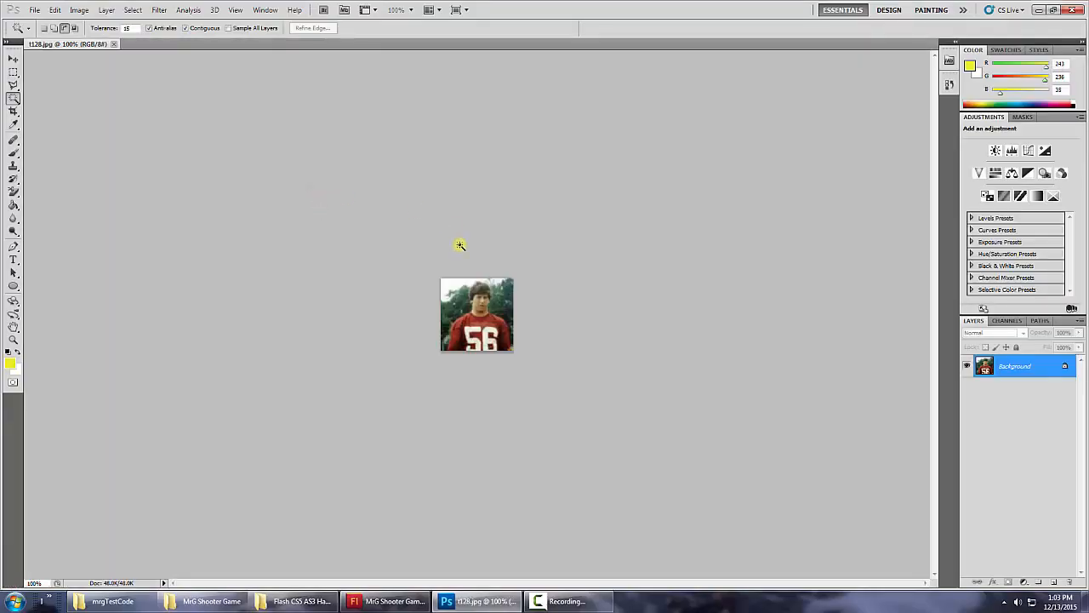
Duplicate the photo's Background layer and hide the original Background layer
{"action": "key", "text": "ctrl+plus"}
{"action": "key", "text": "ctrl+plus"}
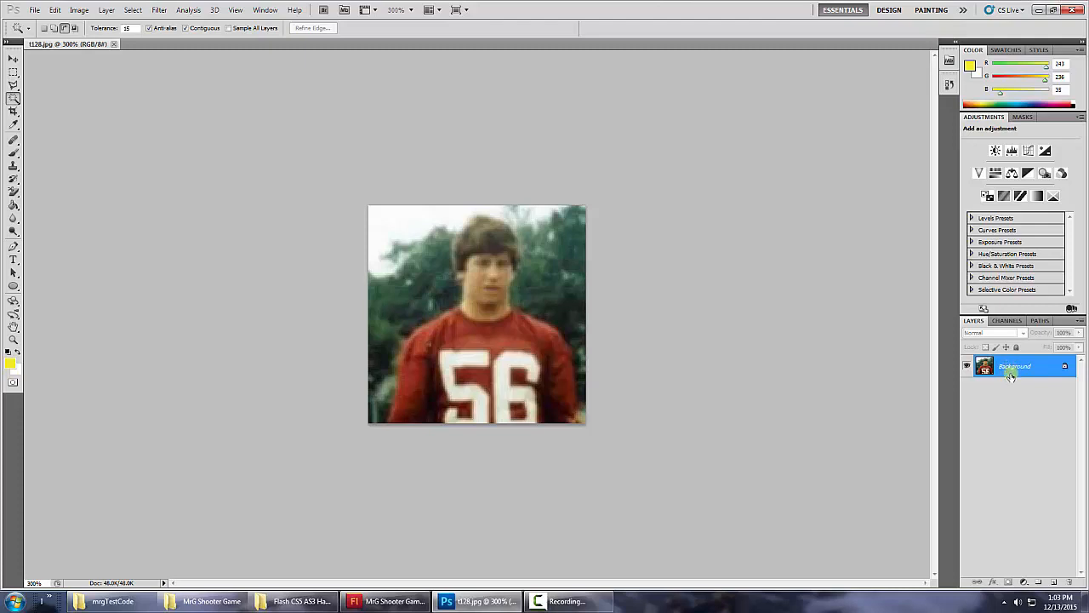
{"action": "key", "text": "ctrl+j"}
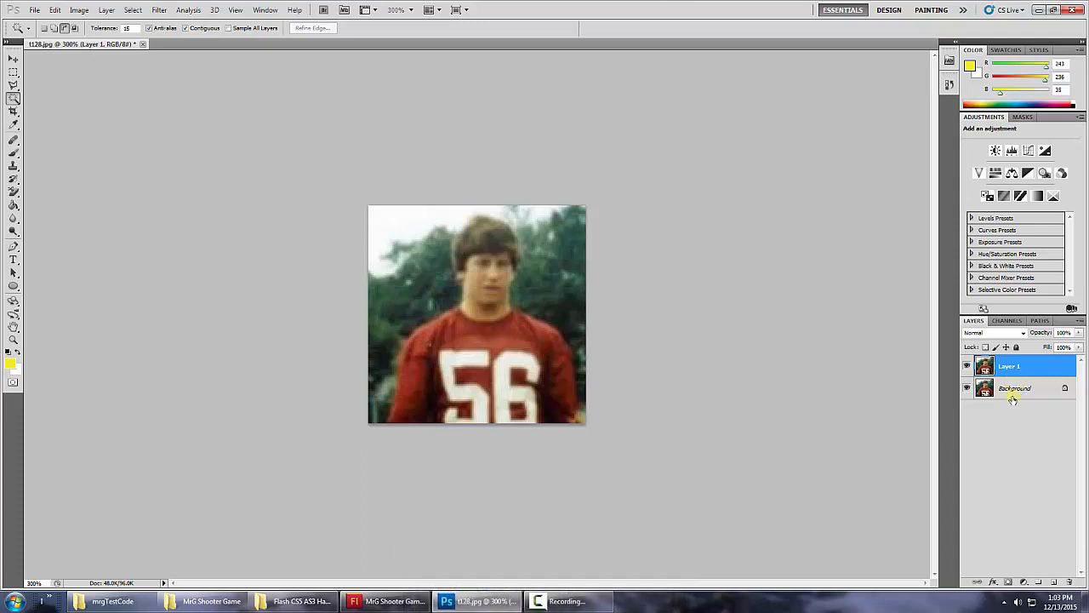
{"action": "left_click", "coordinate": [968, 389]}
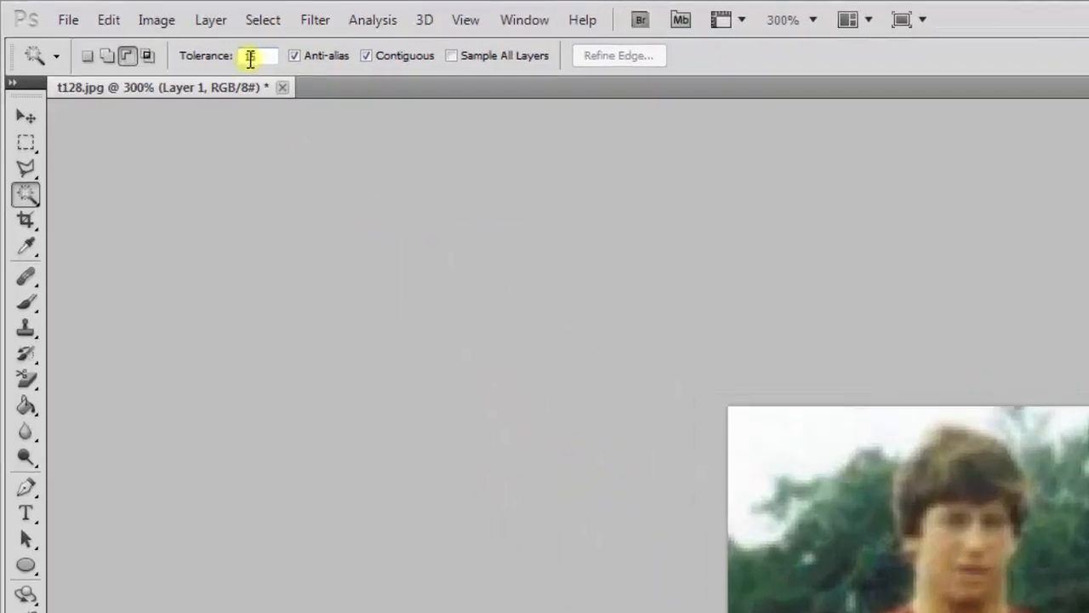
Set the Magic Wand tolerance to 1 and select the white sky in the photo's upper-left corner on Layer 1
{"action": "double_click", "coordinate": [291, 63]}
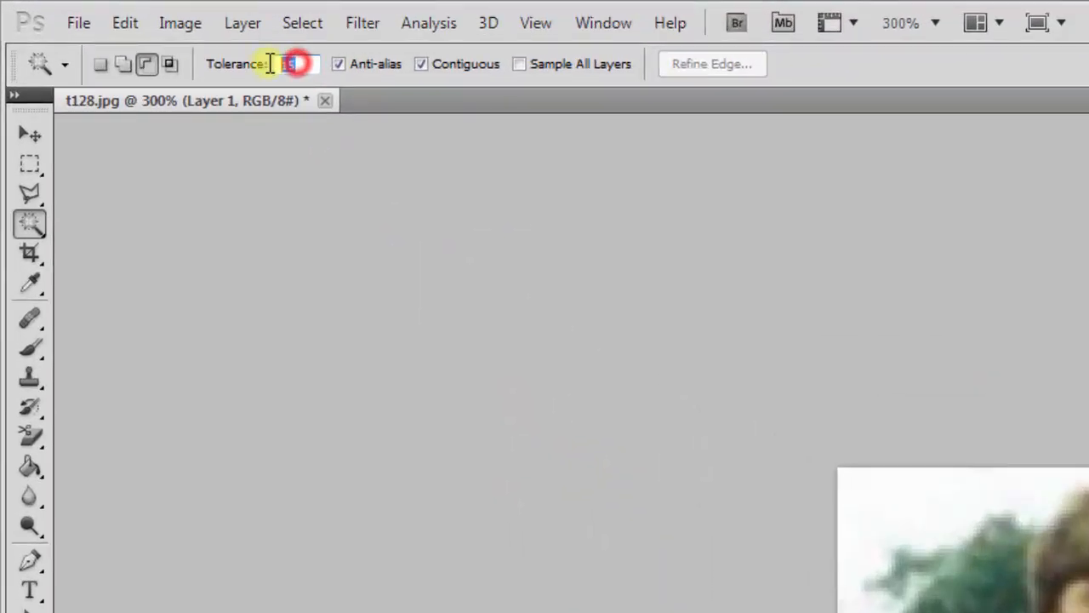
{"action": "type", "text": "1"}
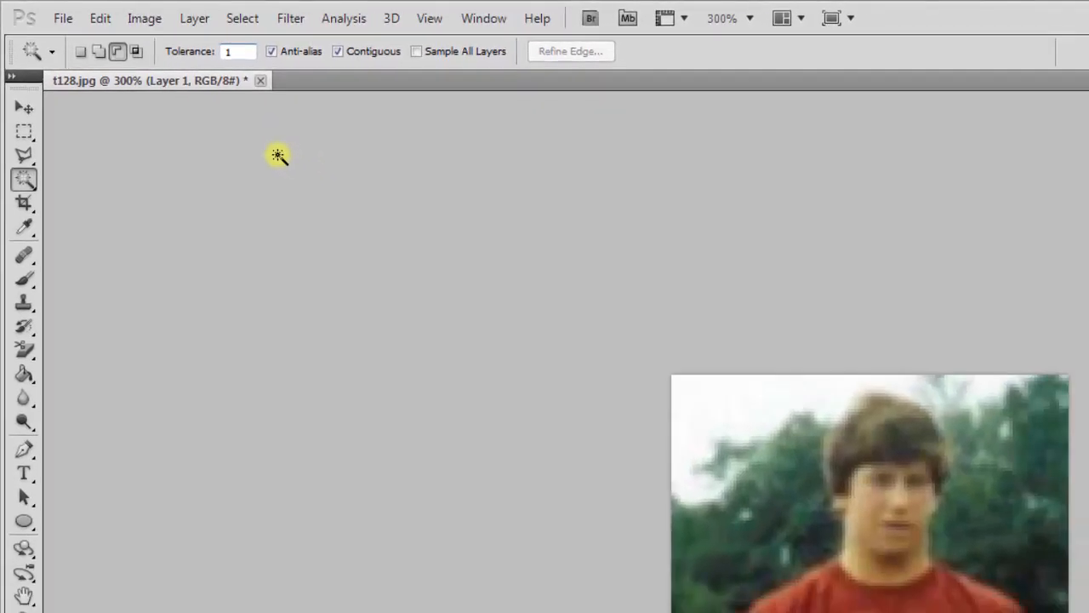
{"action": "key", "text": "Return"}
{"action": "left_click", "coordinate": [852, 493]}
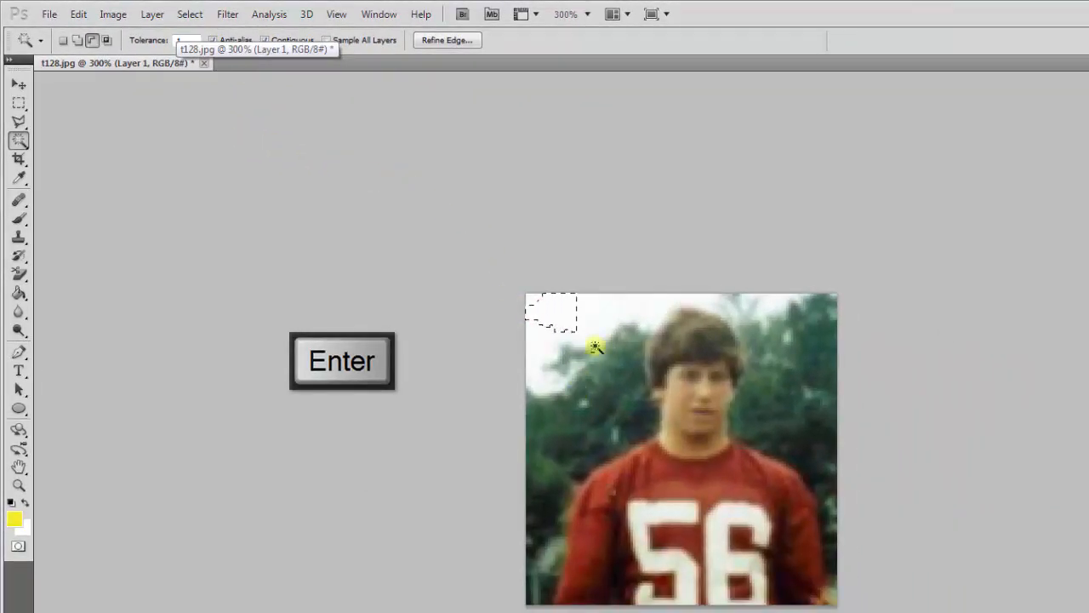
Try to pick further areas of white sky around the existing patch with the Magic Wand at tolerance 1
{"action": "left_click", "coordinate": [603, 311]}
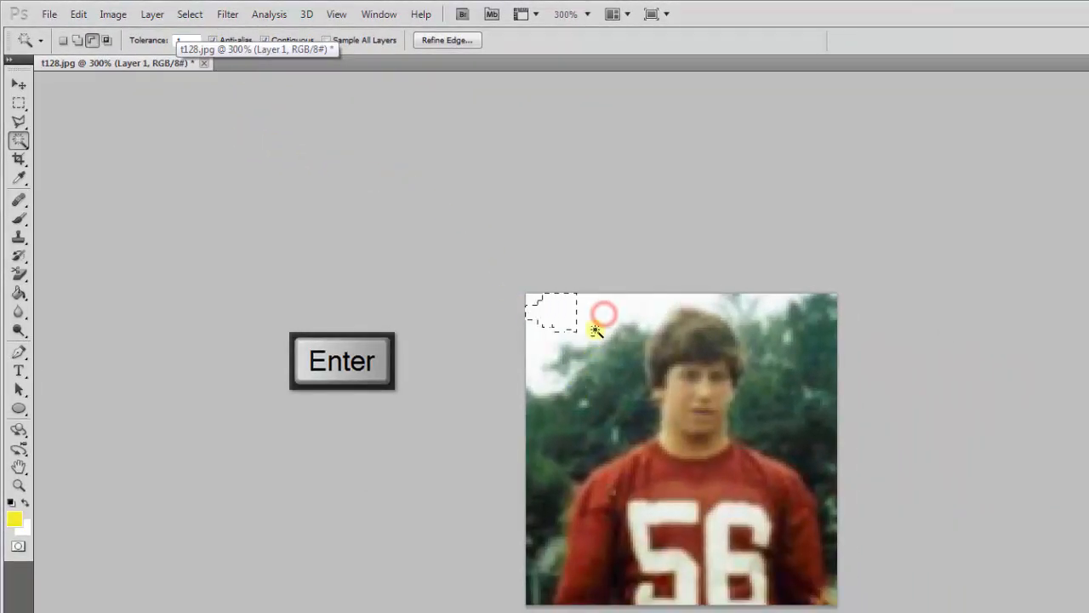
{"action": "left_click", "coordinate": [534, 345]}
{"action": "left_click", "coordinate": [597, 323]}
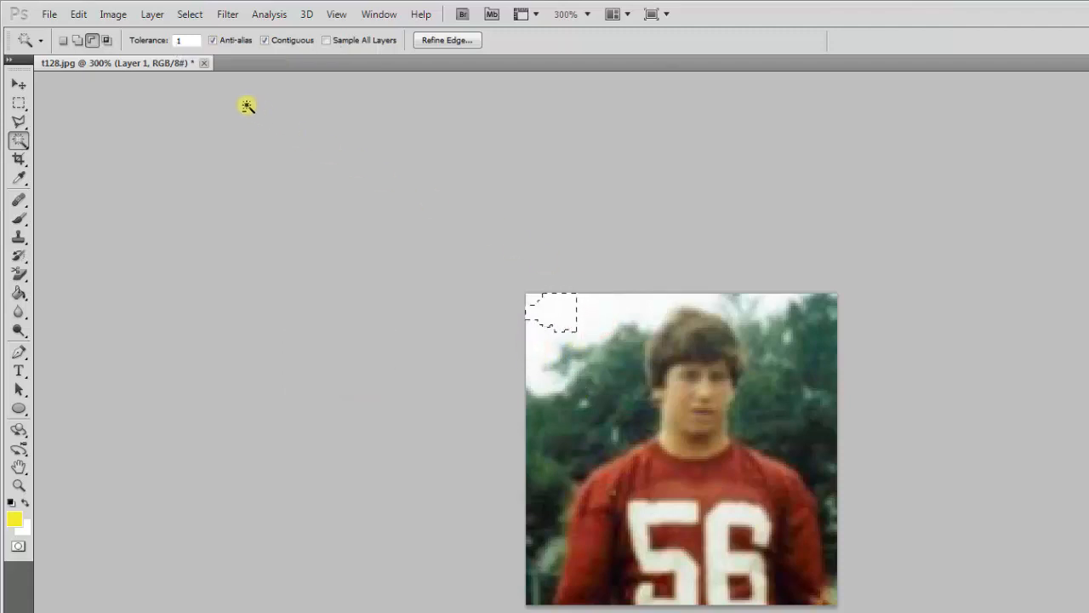
Switch the Magic Wand to Add to Selection with tolerance 50 and select the white sky left of the head
{"action": "left_click", "coordinate": [66, 41]}
{"action": "left_click", "coordinate": [77, 41]}
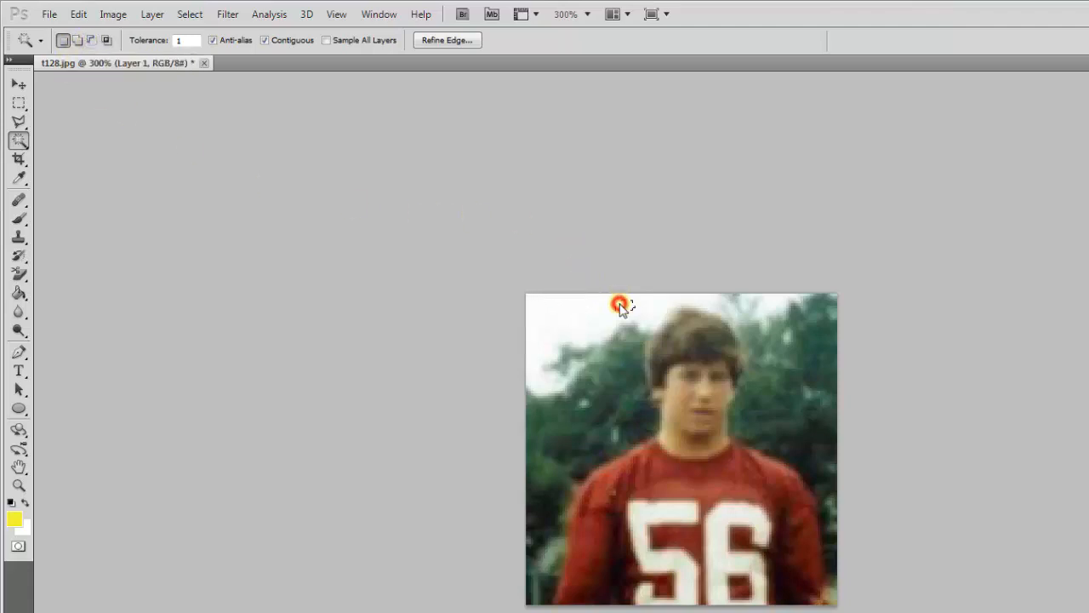
{"action": "left_click", "coordinate": [77, 40]}
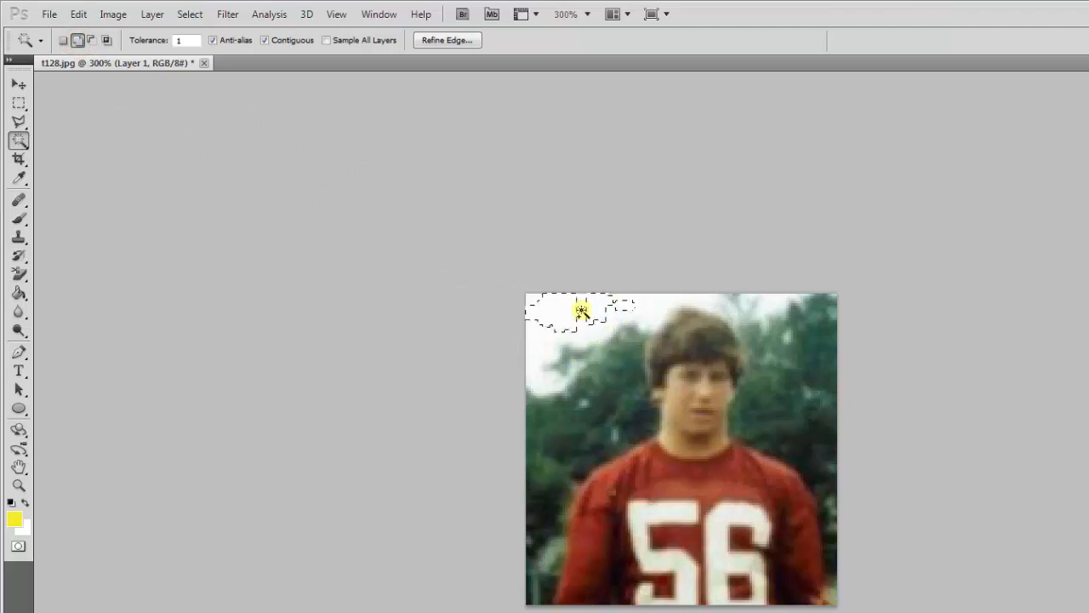
{"action": "left_click", "coordinate": [185, 40]}
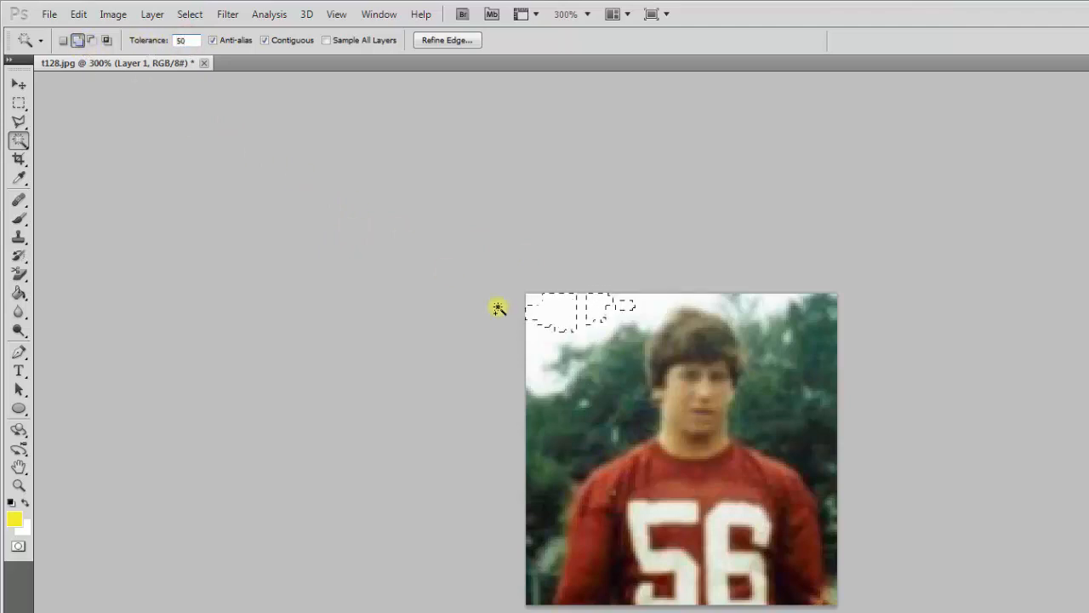
{"action": "left_click", "coordinate": [540, 353]}
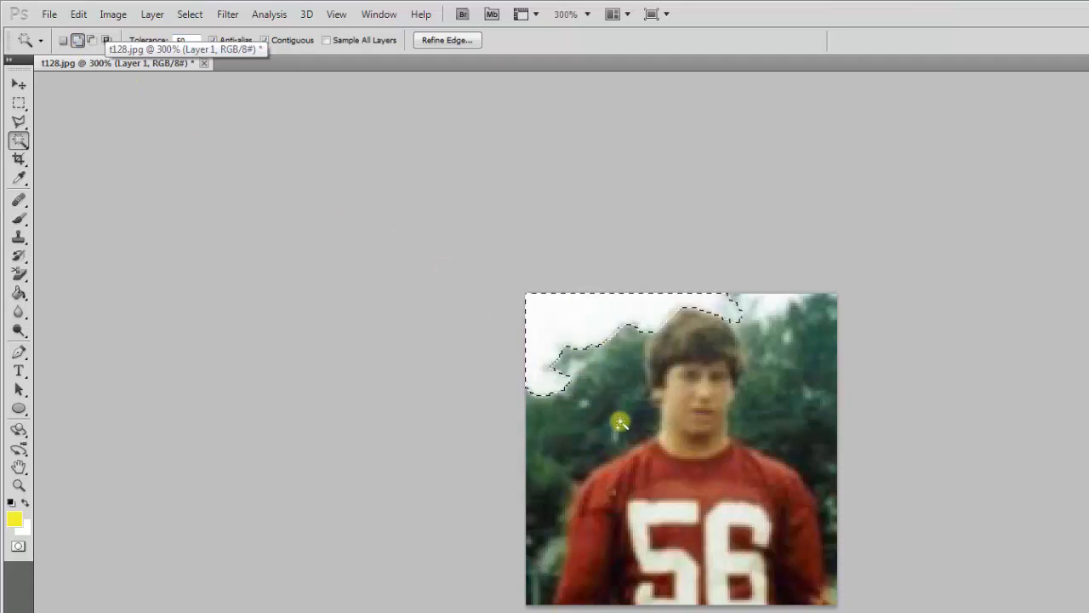
Try to add the trees left of the figure to the selection at tolerance 50
{"action": "left_click", "coordinate": [602, 379]}
{"action": "left_click", "coordinate": [583, 432]}
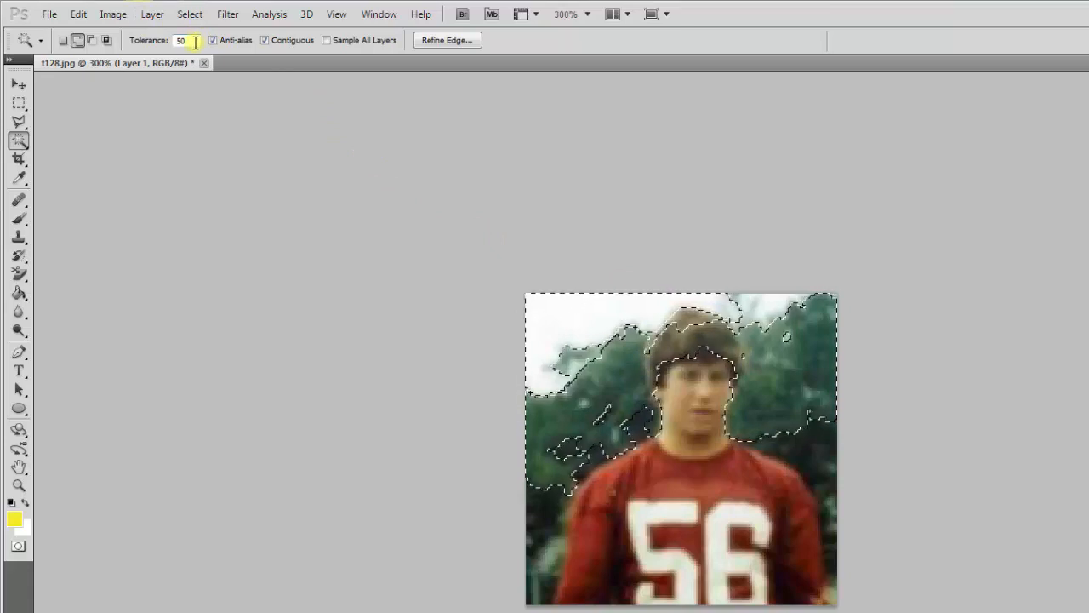
{"action": "key", "text": "ctrl+z"}
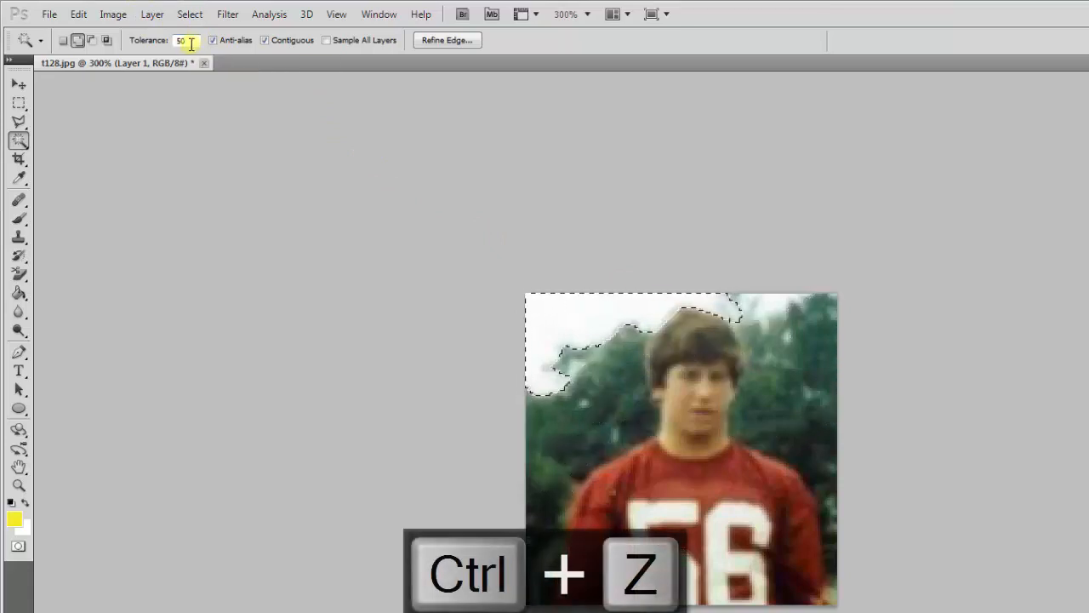
Set the Magic Wand tolerance to 30 and add the trees left of the head up to the sky's edge
{"action": "left_click_drag", "start_coordinate": [189, 40], "coordinate": [160, 40]}
{"action": "type", "text": "30"}
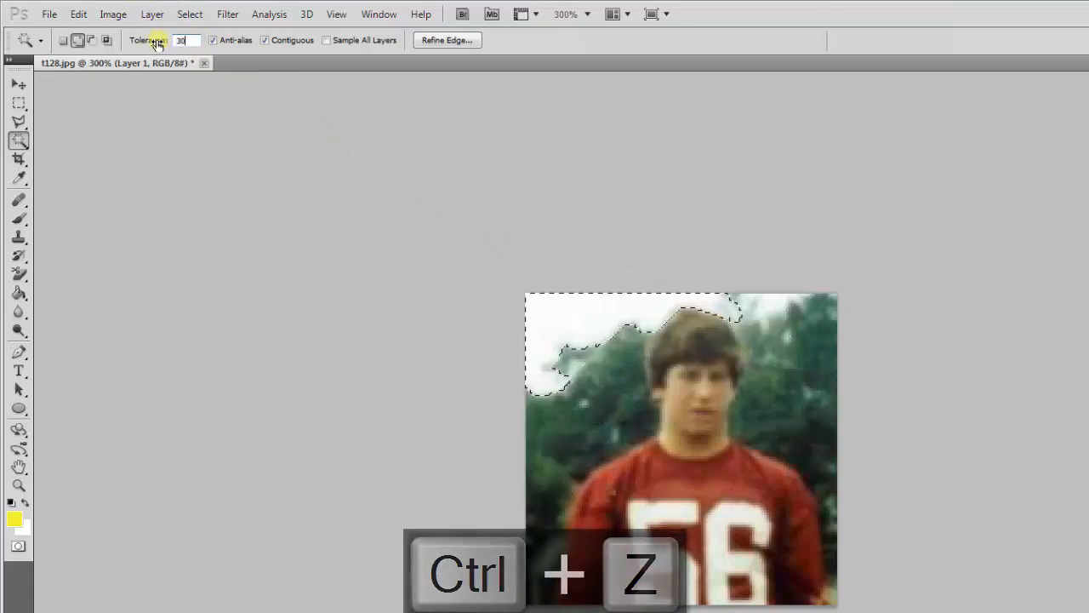
{"action": "key", "text": "Return"}
{"action": "left_click", "coordinate": [607, 385]}
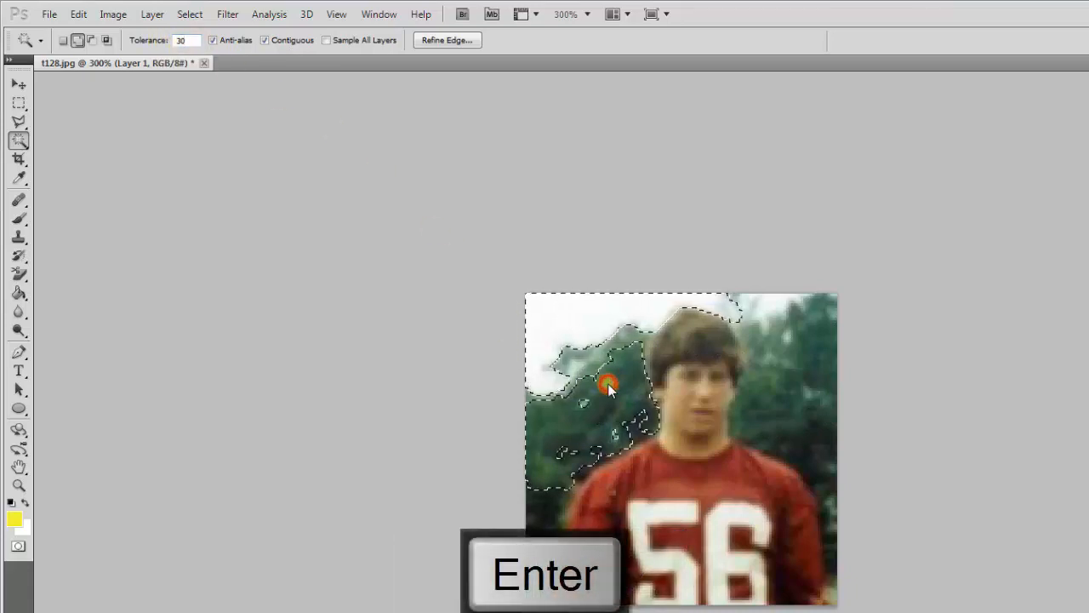
{"action": "left_click", "coordinate": [598, 355]}
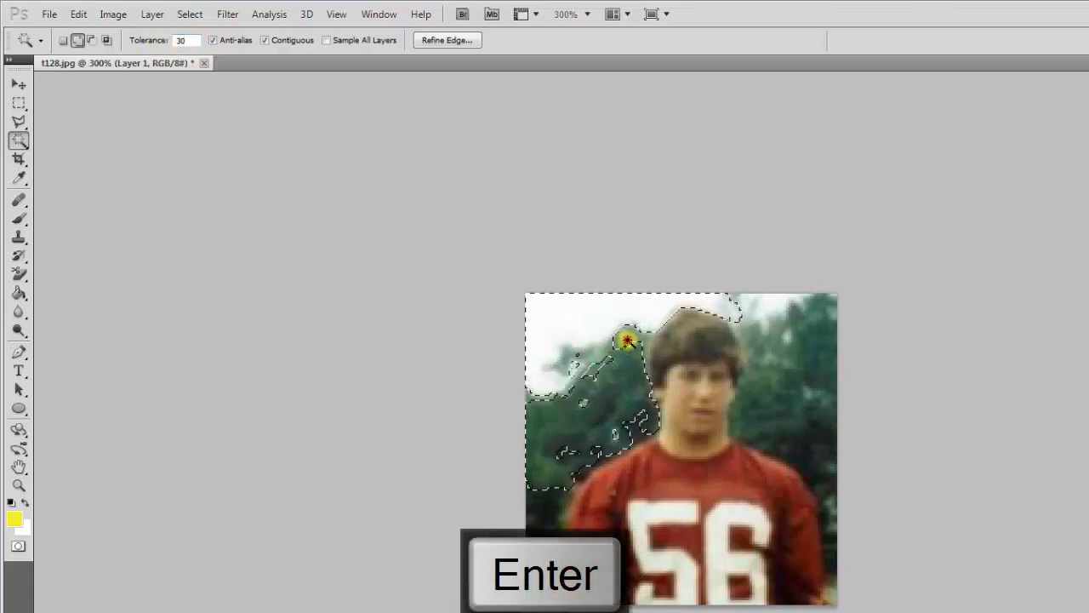
{"action": "left_click", "coordinate": [630, 329]}
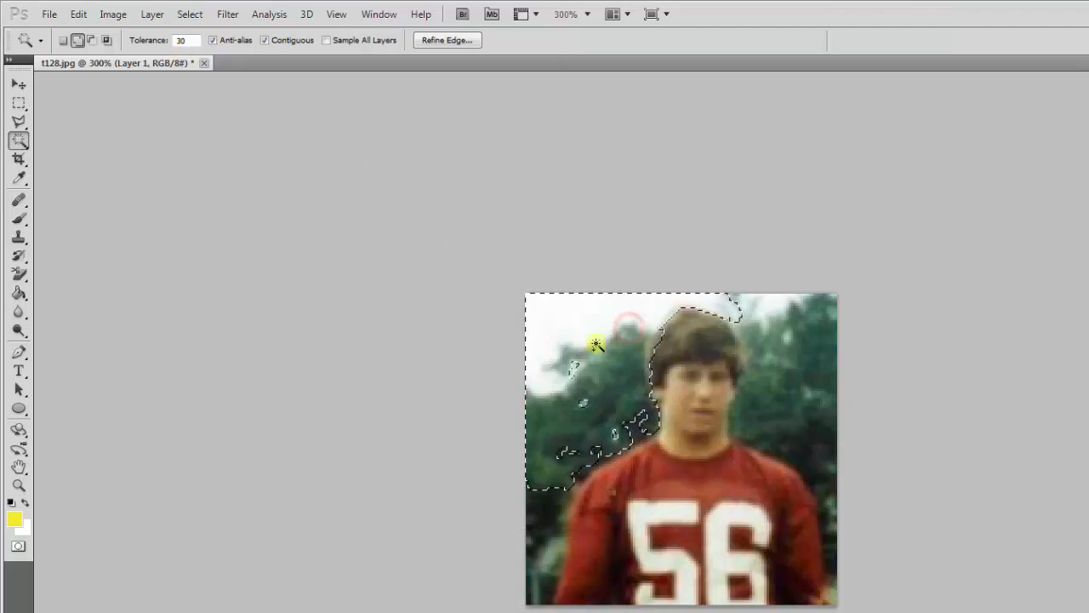
Add the leftover patches in the left-hand trees and the area beside the arm down to the photo's lower-left corner
{"action": "left_click", "coordinate": [574, 366]}
{"action": "left_click", "coordinate": [588, 402]}
{"action": "left_click", "coordinate": [610, 430]}
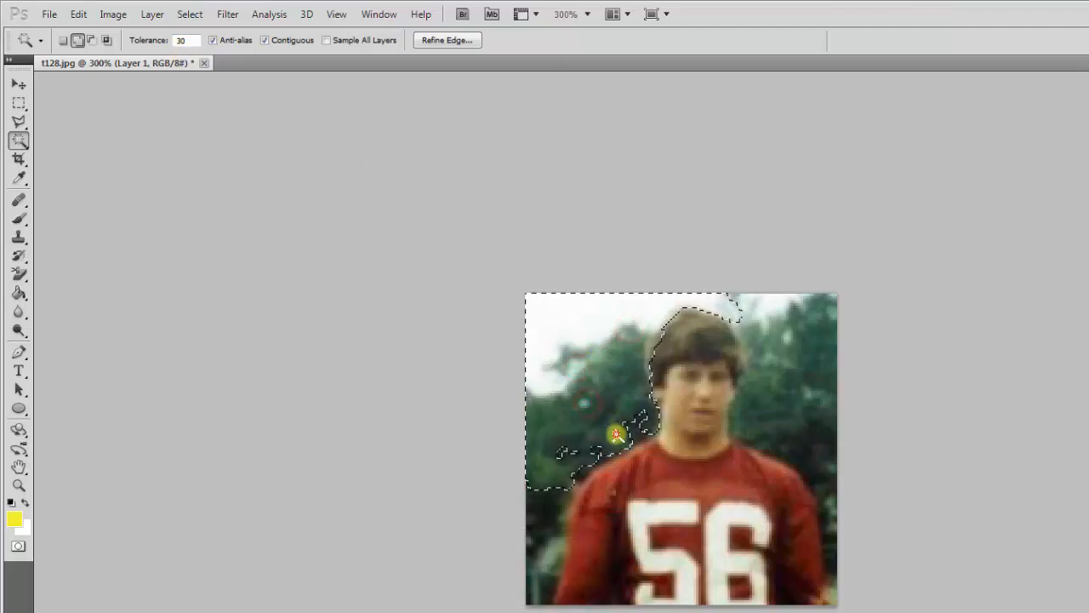
{"action": "left_click", "coordinate": [565, 450]}
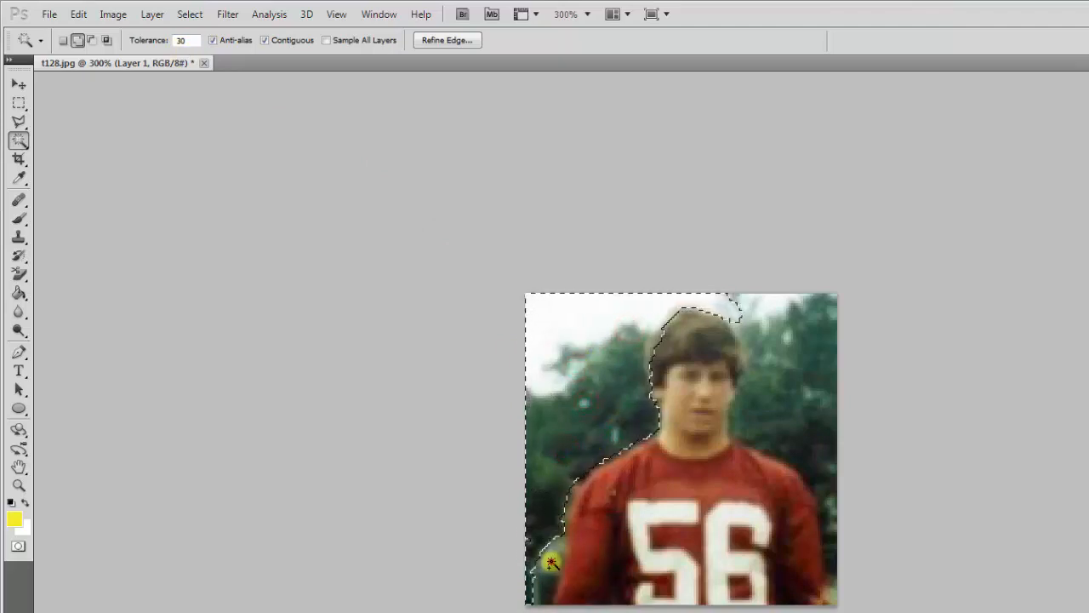
{"action": "left_click", "coordinate": [543, 590]}
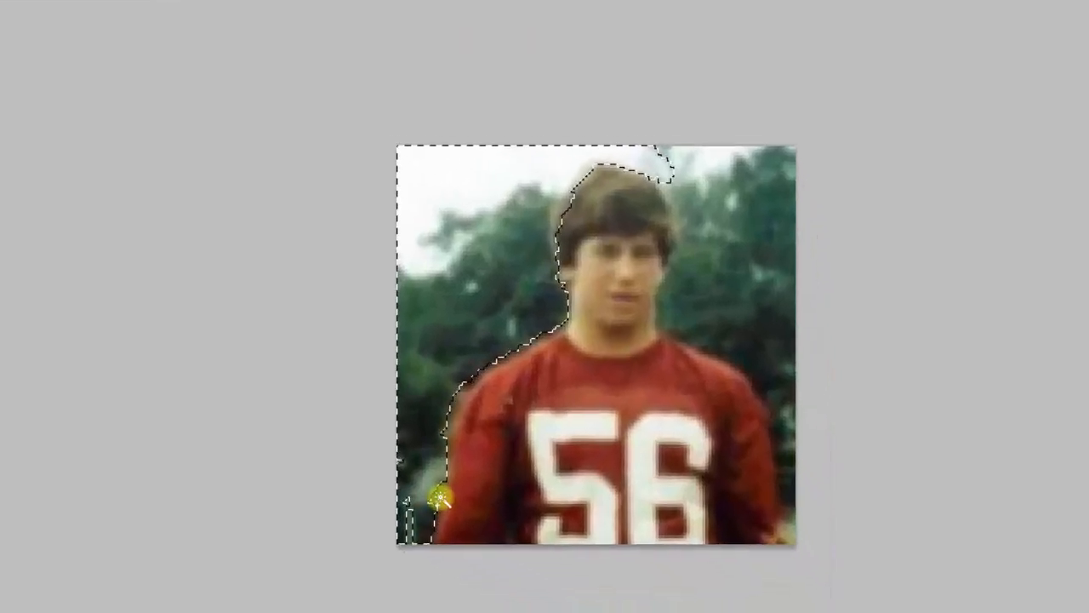
{"action": "left_click", "coordinate": [514, 541]}
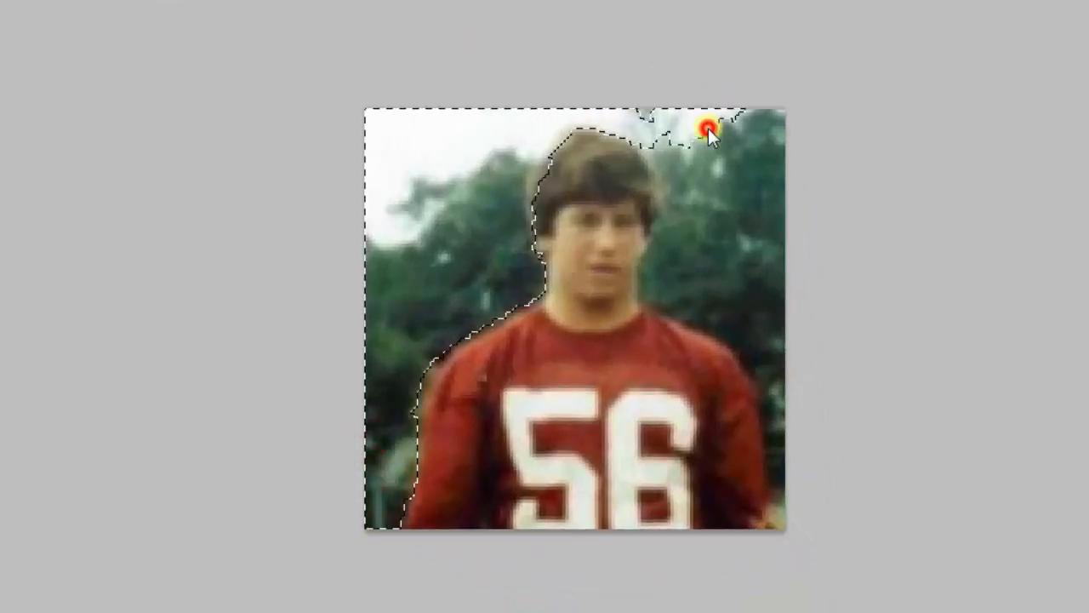
Add the sky and trees right of the figure to the selection, including the small leftover patches, and undo the final stray pick
{"action": "left_click", "coordinate": [775, 126]}
{"action": "left_click", "coordinate": [686, 170]}
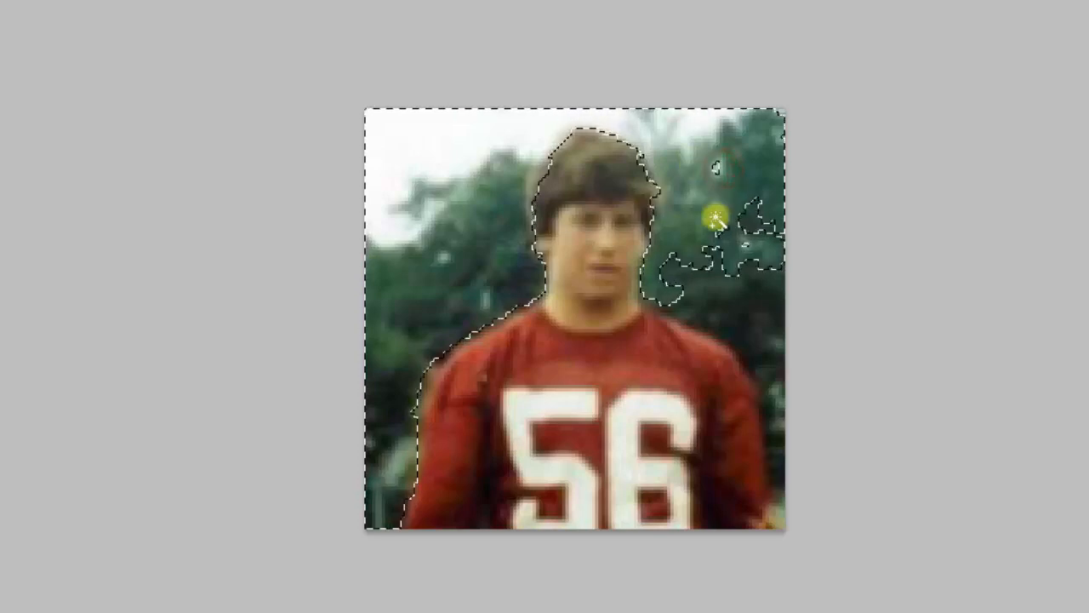
{"action": "left_click", "coordinate": [696, 285]}
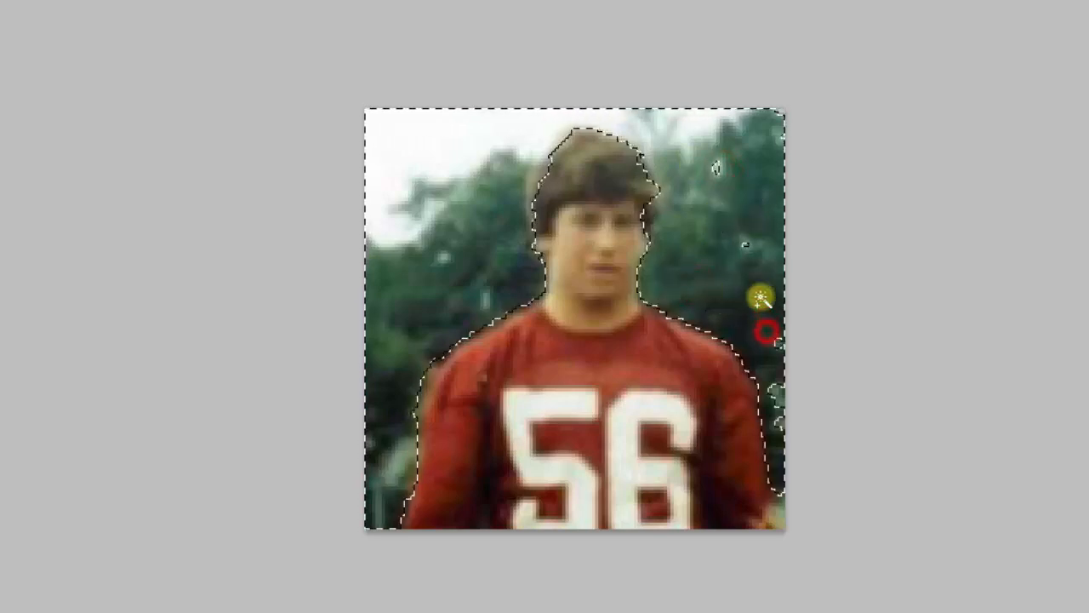
{"action": "left_click", "coordinate": [719, 170]}
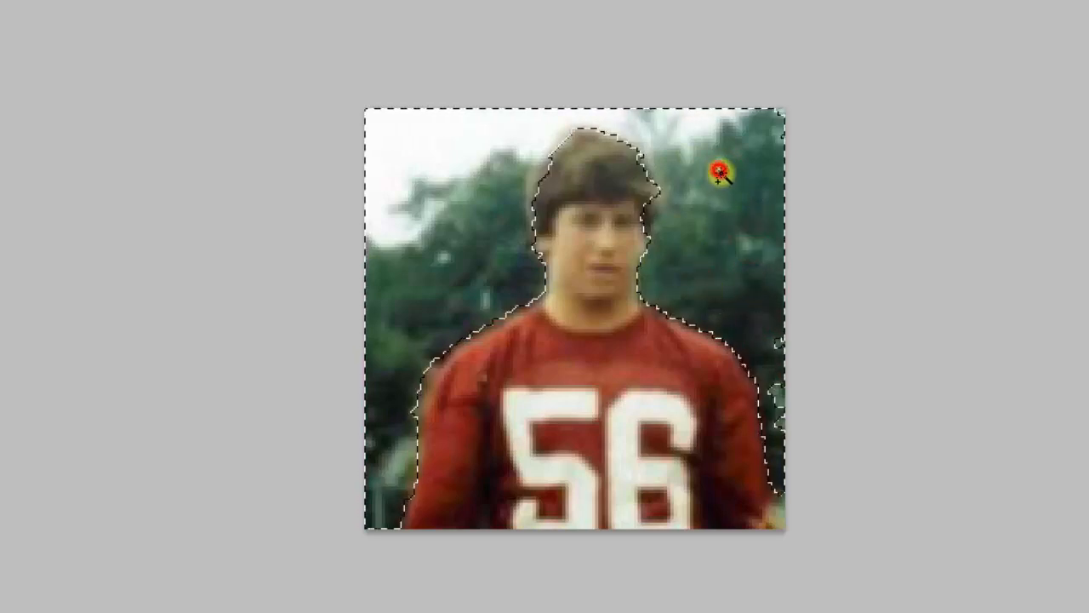
{"action": "left_click", "coordinate": [778, 345]}
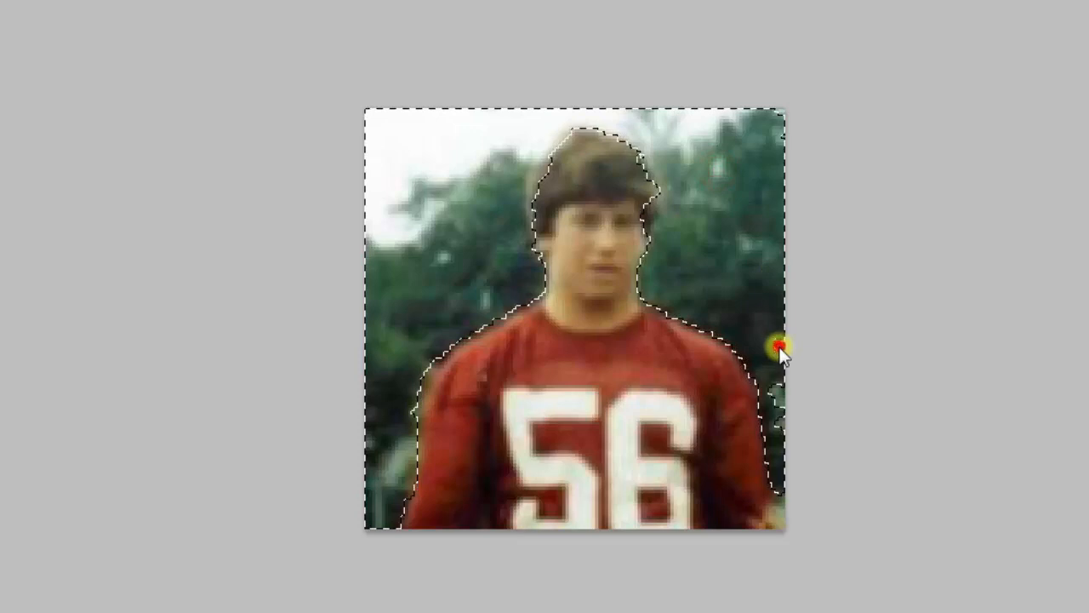
{"action": "left_click", "coordinate": [782, 390]}
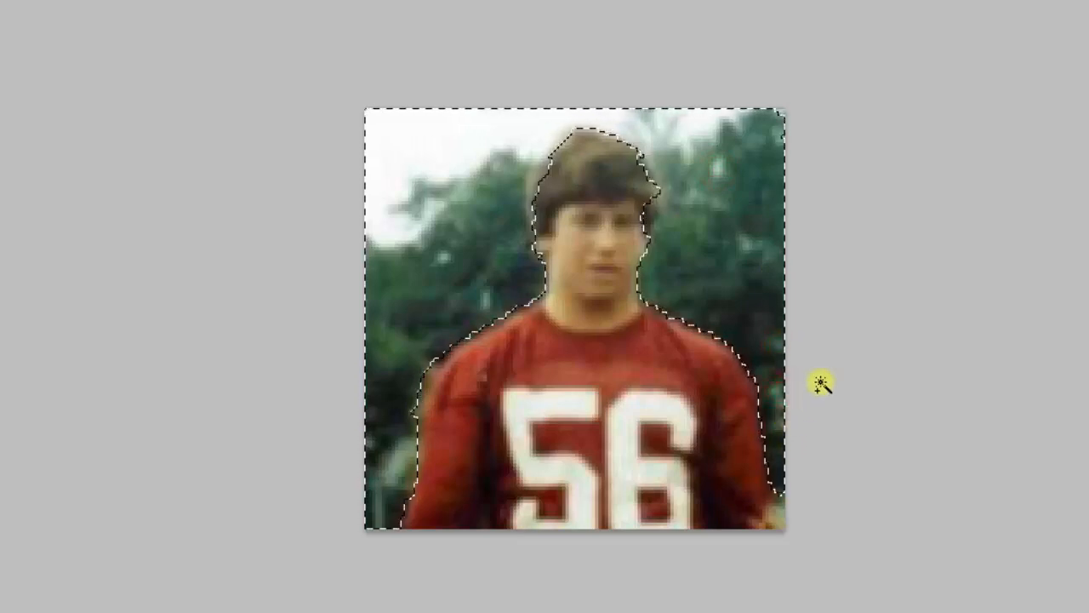
{"action": "left_click", "coordinate": [785, 138]}
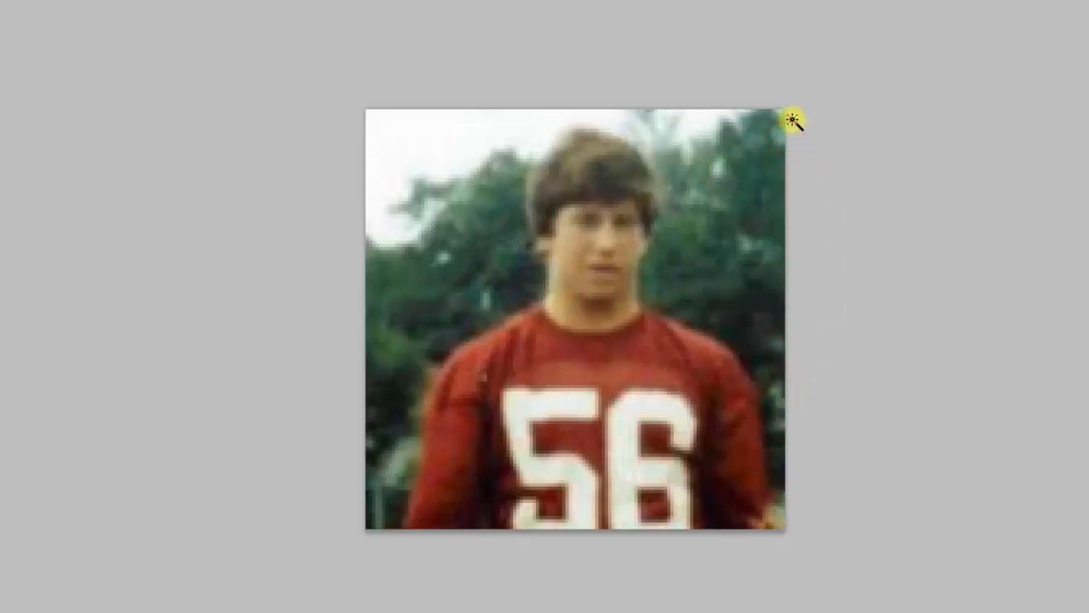
{"action": "key", "text": "ctrl+z"}
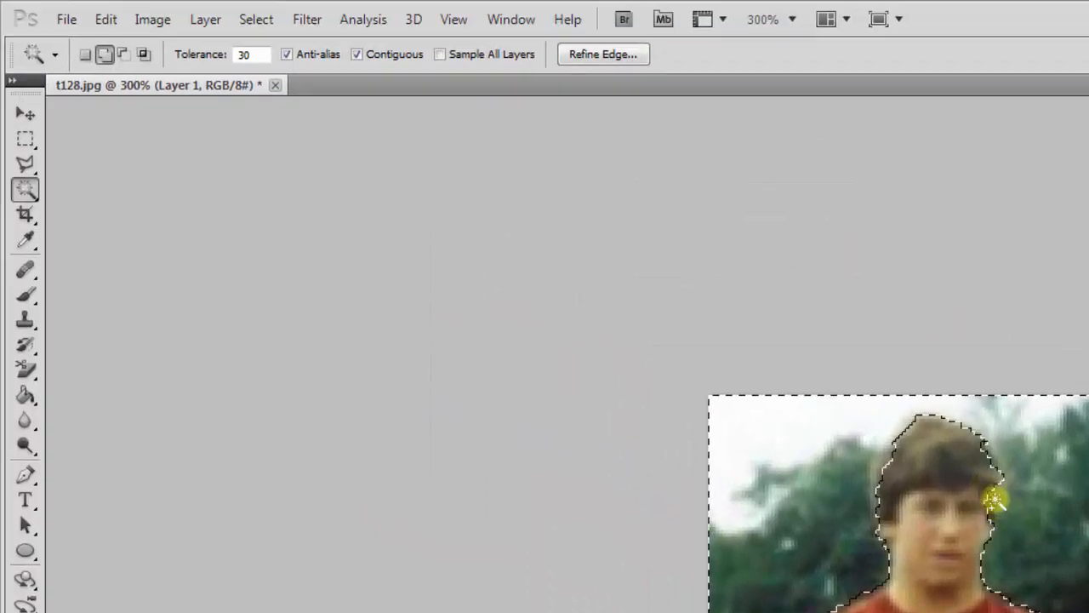
Switch to Subtract from Selection, remove the hair edge near the right-hand ear from the selection, and undo the second subtraction
{"action": "left_click", "coordinate": [123, 54]}
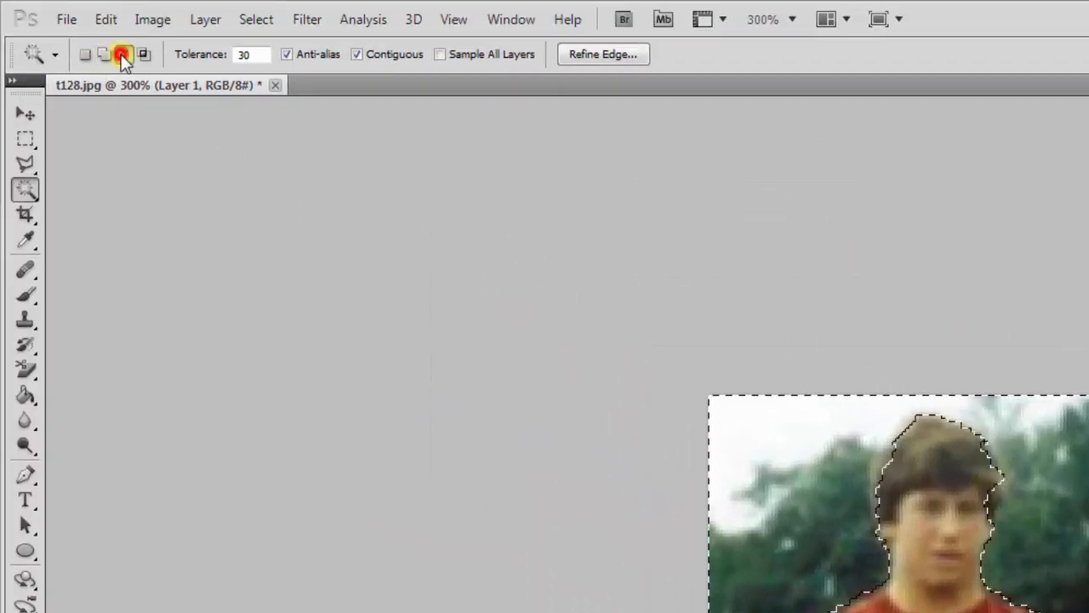
{"action": "left_click", "coordinate": [992, 502]}
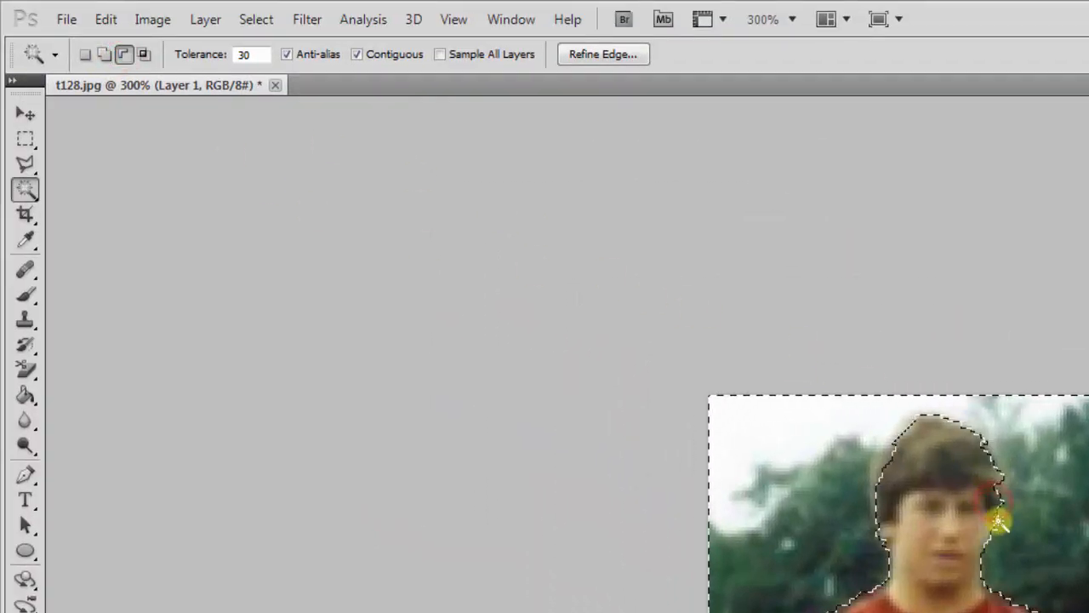
{"action": "left_click", "coordinate": [1004, 487]}
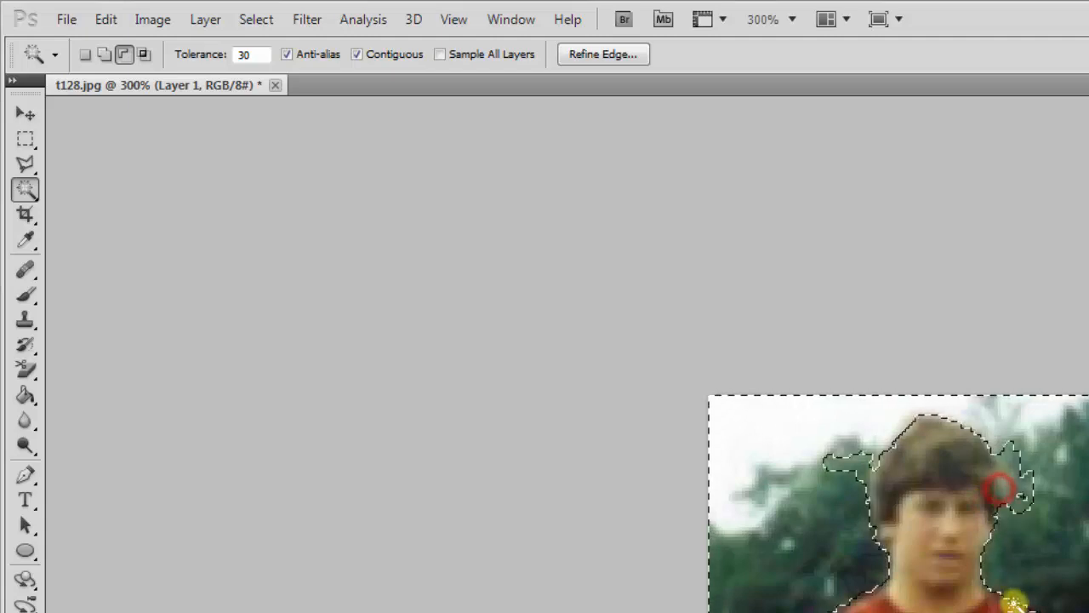
{"action": "key", "text": "ctrl+z"}
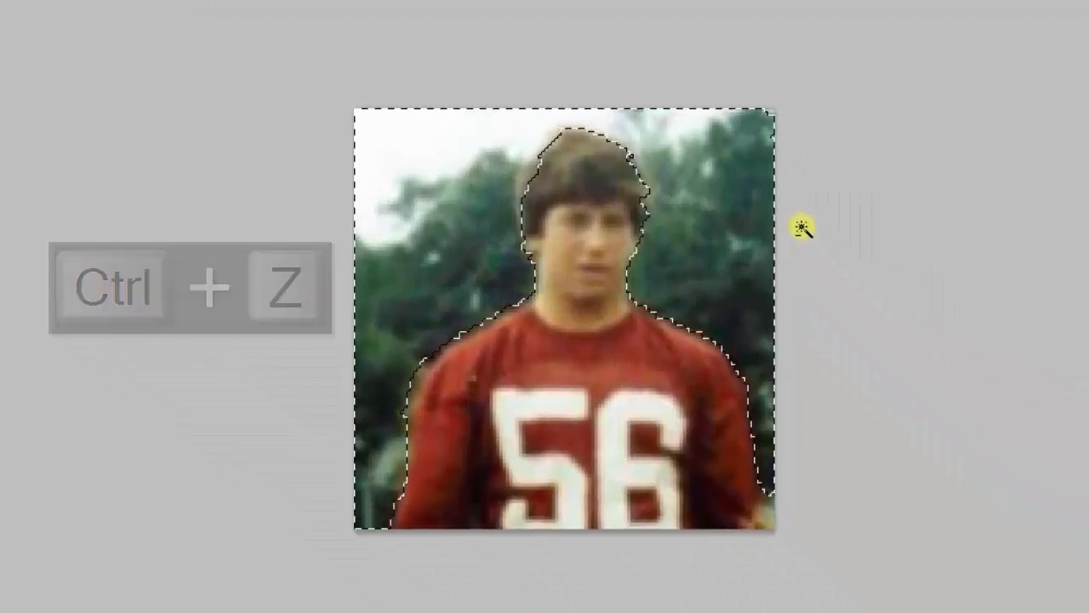
Delete the selected background from Layer 1 and clear the selection
{"action": "key", "text": "Delete"}
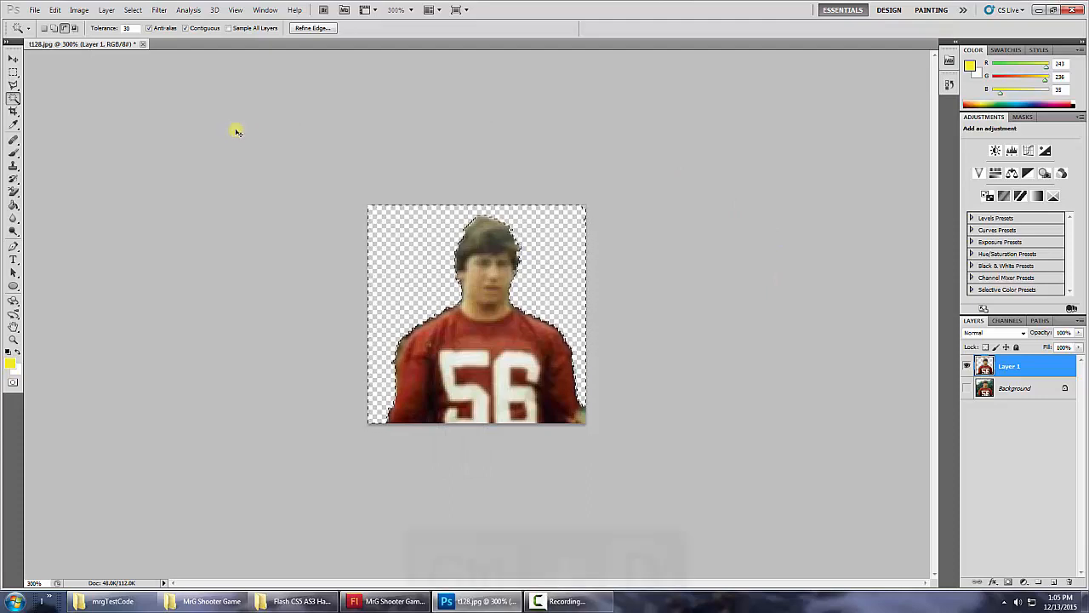
{"action": "key", "text": "ctrl+d"}
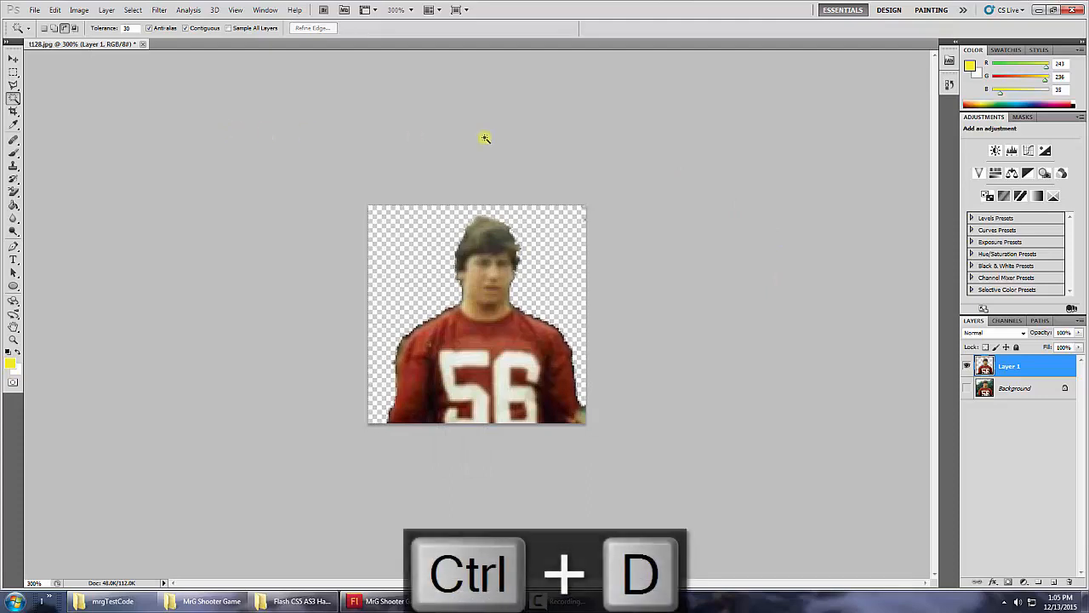
Create a new empty layer and place it between Layer 1 and the Background layer
{"action": "left_click", "coordinate": [1054, 583]}
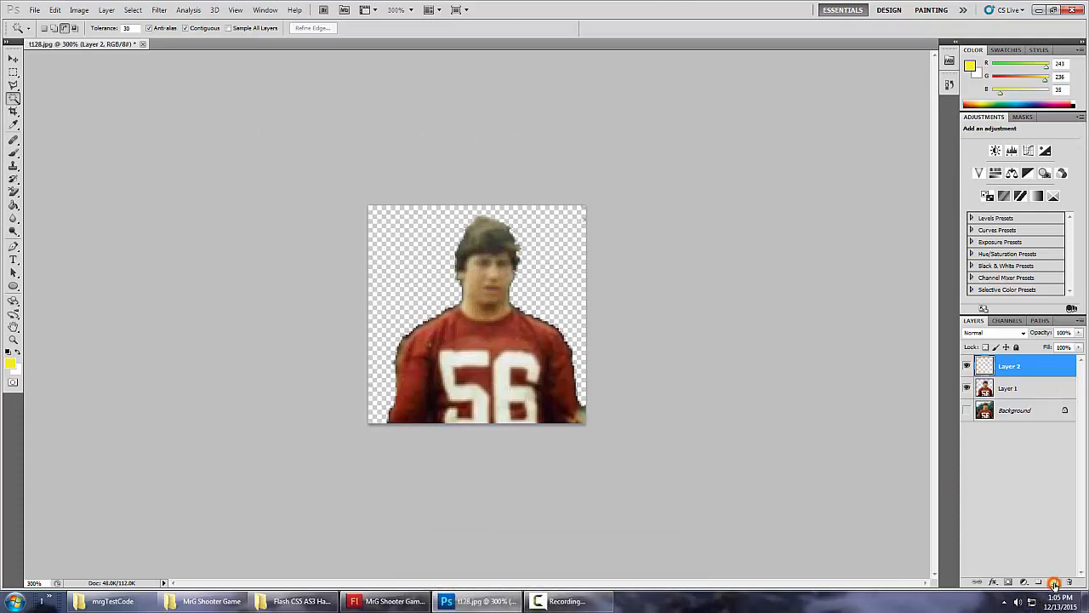
{"action": "left_click_drag", "start_coordinate": [1019, 366], "coordinate": [1022, 393]}
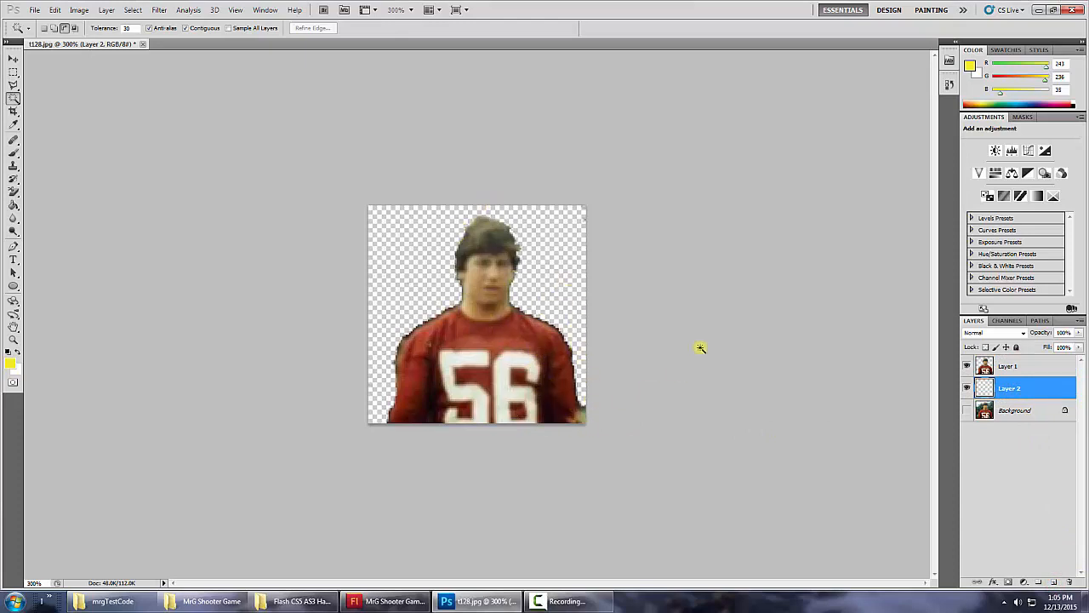
Set the foreground color to a dark blue, about RGB 37, 48, 199, and hide Layer 1
{"action": "left_click", "coordinate": [13, 364]}
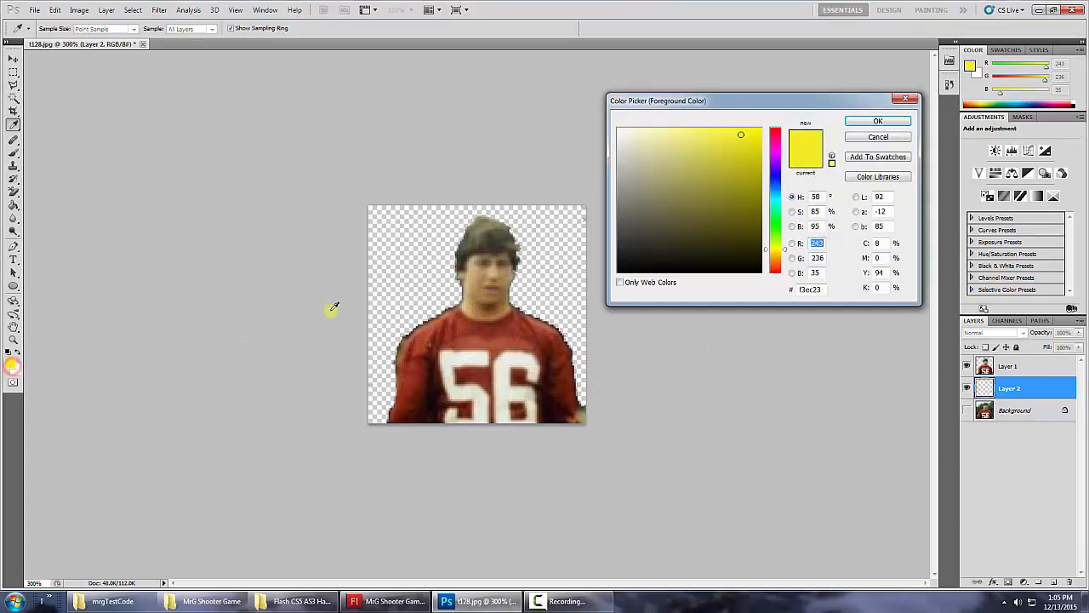
{"action": "left_click", "coordinate": [776, 181]}
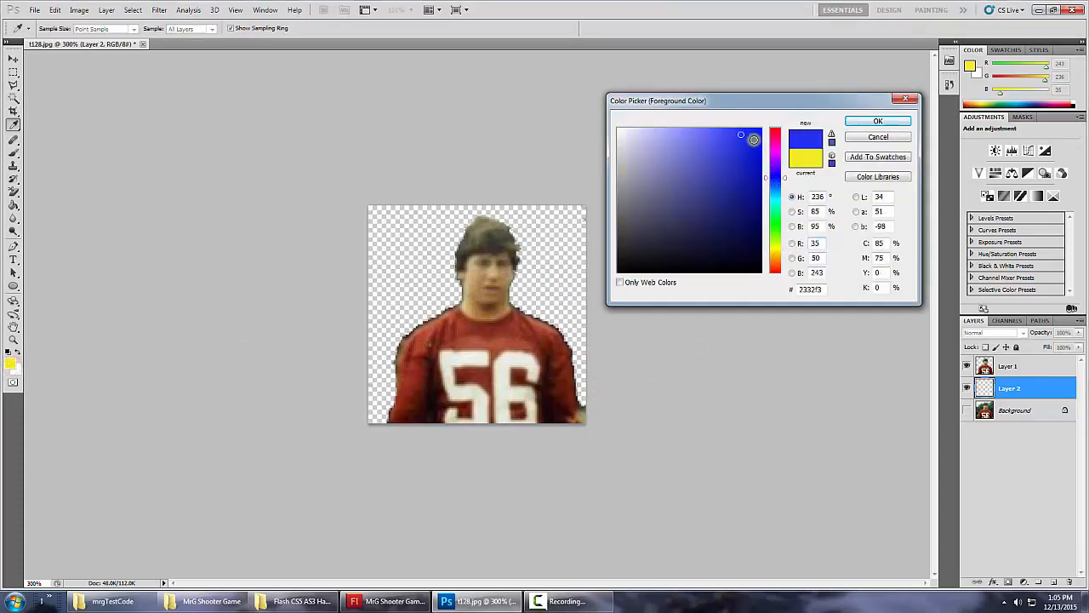
{"action": "left_click", "coordinate": [890, 125]}
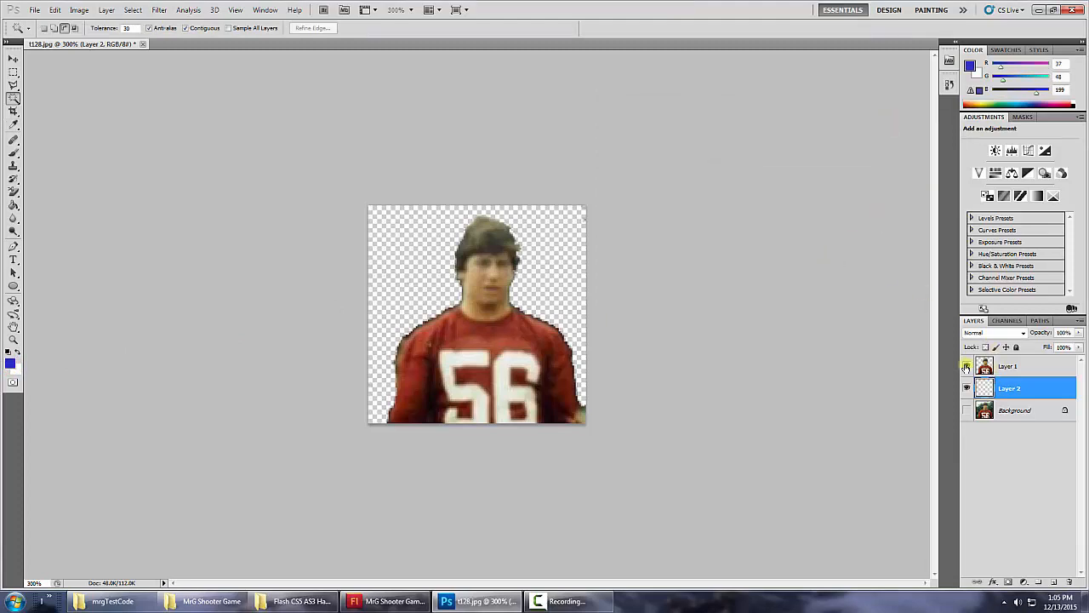
{"action": "left_click", "coordinate": [966, 366]}
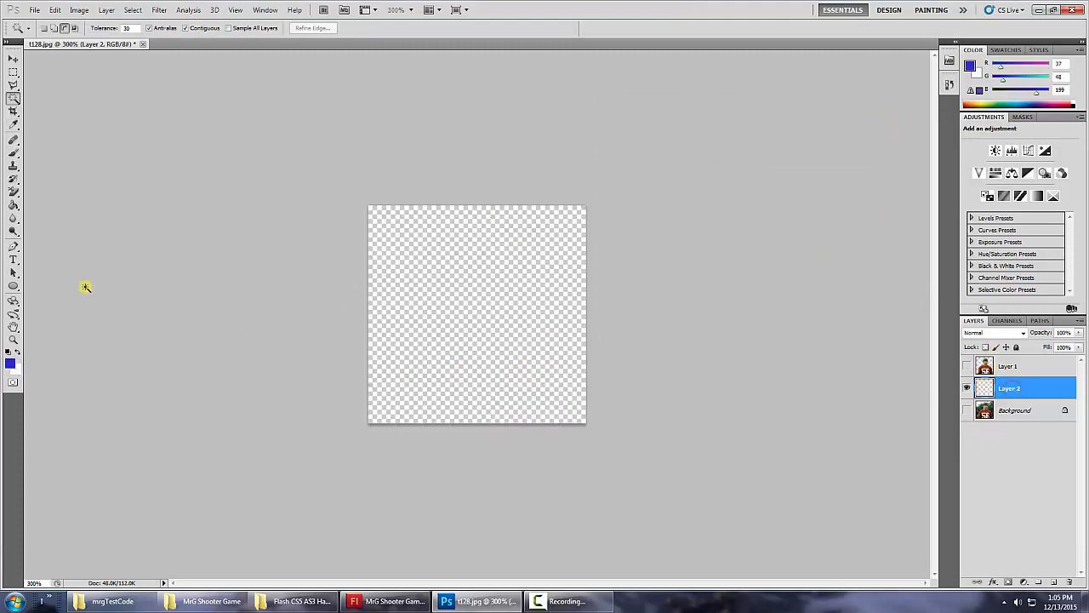
Fill Layer 2 with the blue foreground color using the Paint Bucket, and make Layer 1 visible again
{"action": "left_click", "coordinate": [13, 206]}
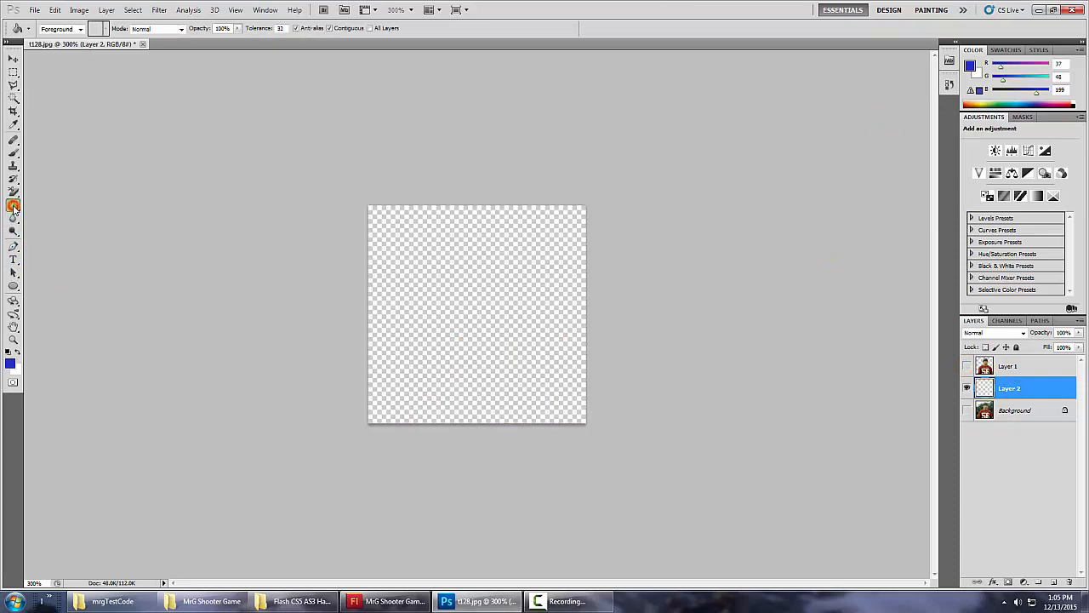
{"action": "left_click", "coordinate": [452, 280]}
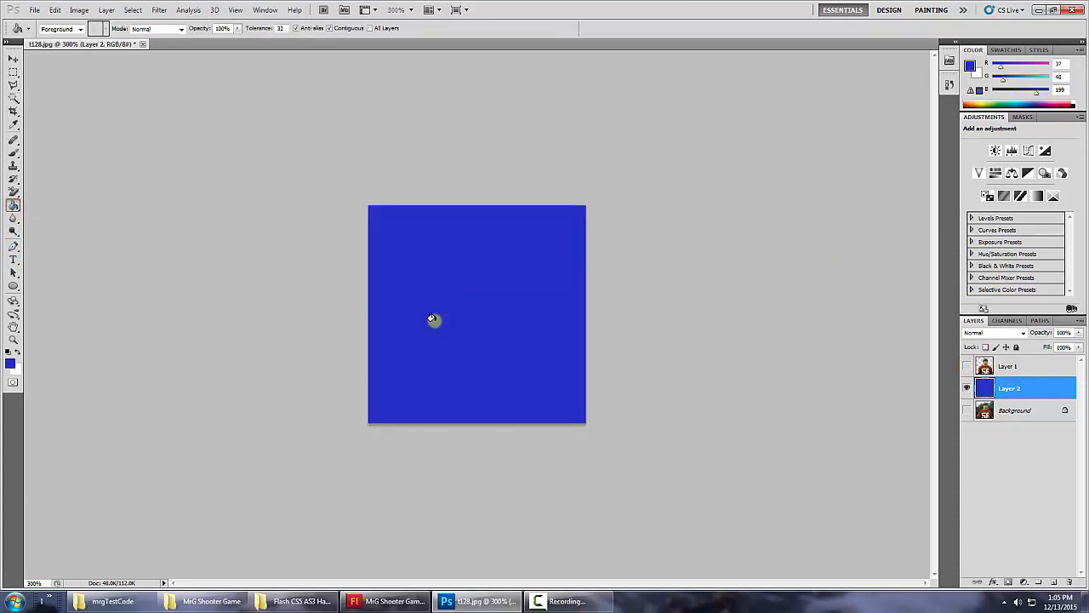
{"action": "left_click", "coordinate": [968, 366]}
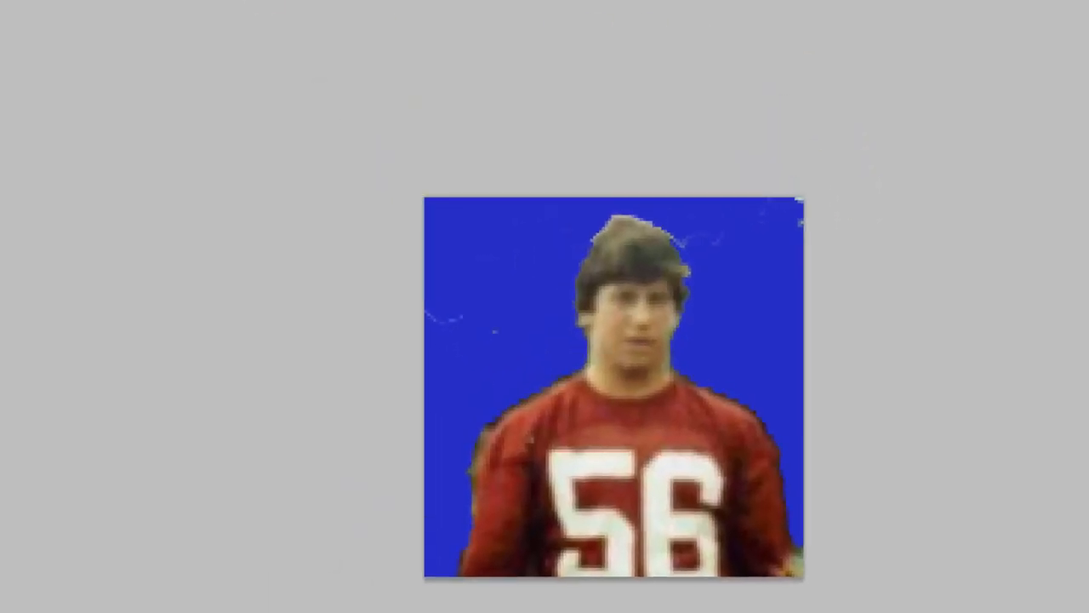
On Layer 1, outline the stray pixels in the photo's upper-right corner with the Polygonal Lasso, delete them and clear the selection
{"action": "left_click", "coordinate": [19, 102]}
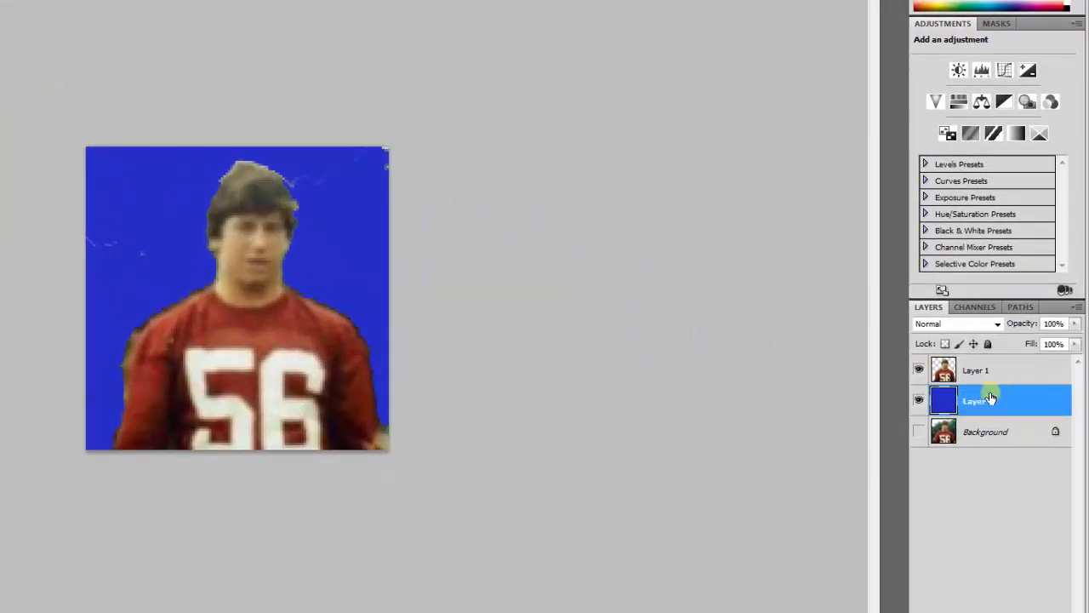
{"action": "left_click", "coordinate": [997, 372]}
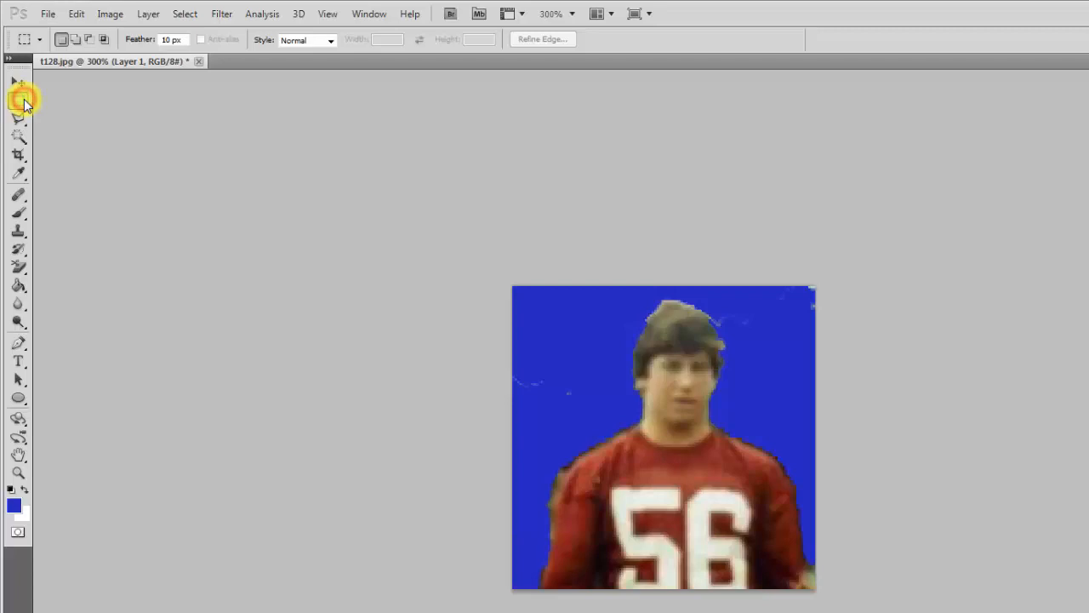
{"action": "left_click", "coordinate": [22, 121]}
{"action": "left_click", "coordinate": [23, 124]}
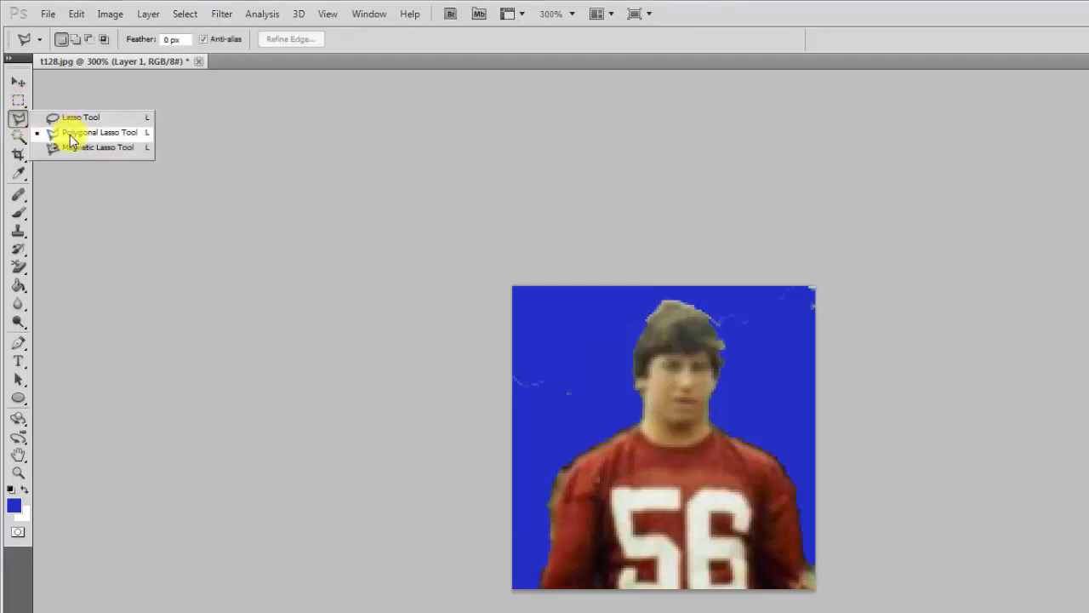
{"action": "left_click", "coordinate": [685, 250]}
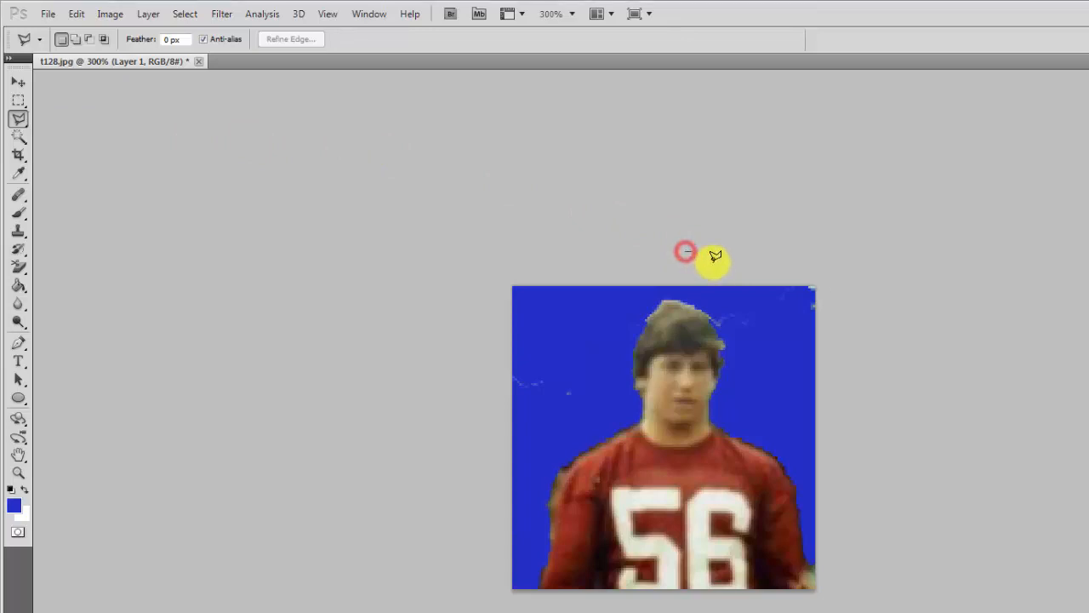
{"action": "left_click", "coordinate": [860, 414]}
{"action": "left_click", "coordinate": [963, 281]}
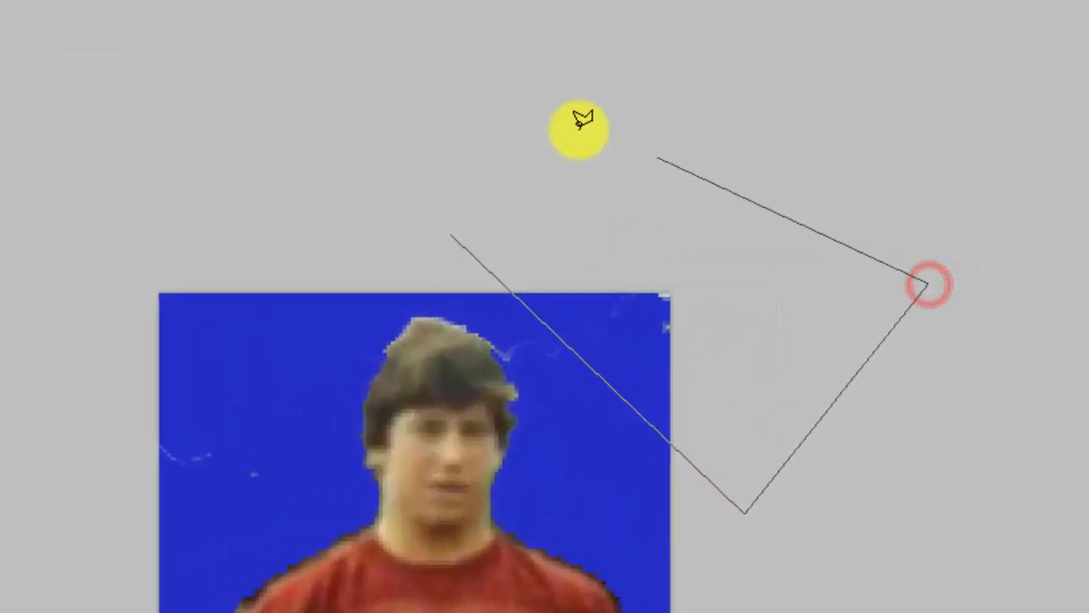
{"action": "left_click", "coordinate": [530, 107]}
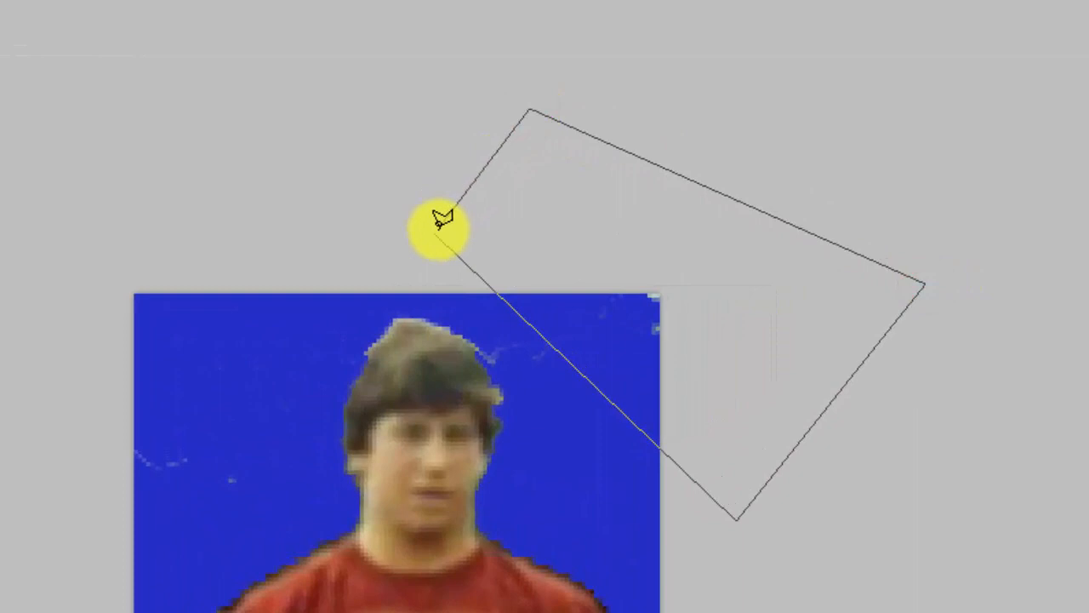
{"action": "left_click", "coordinate": [435, 227]}
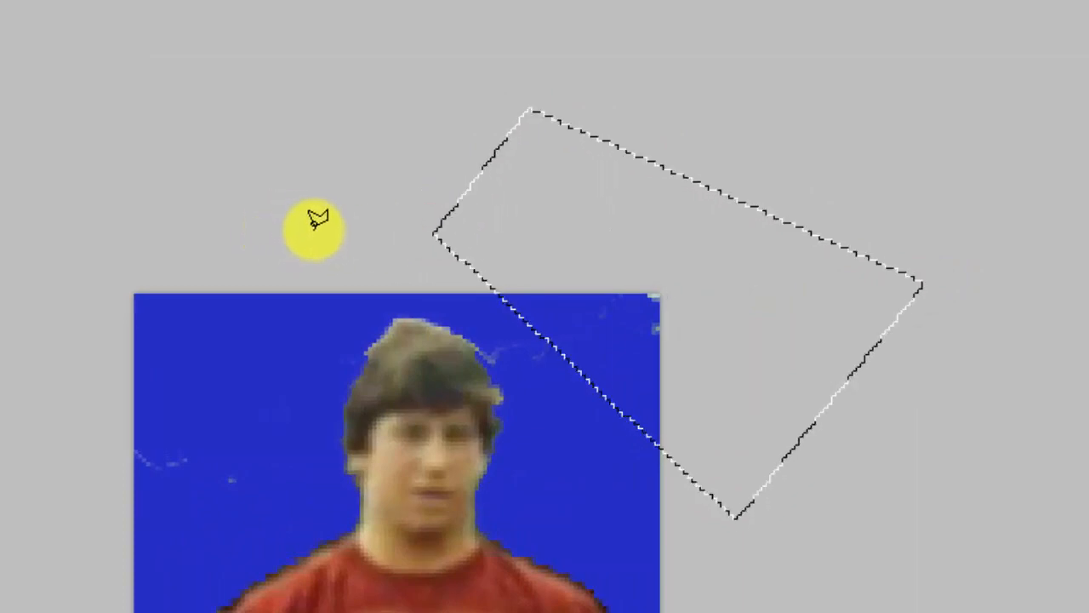
{"action": "key", "text": "Delete"}
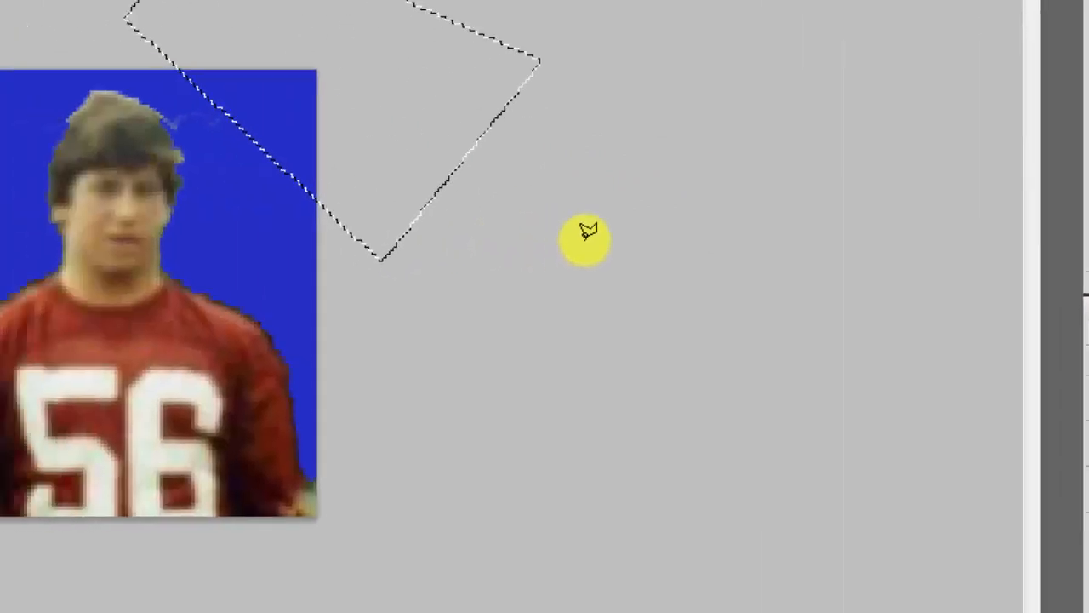
{"action": "key", "text": "ctrl+d"}
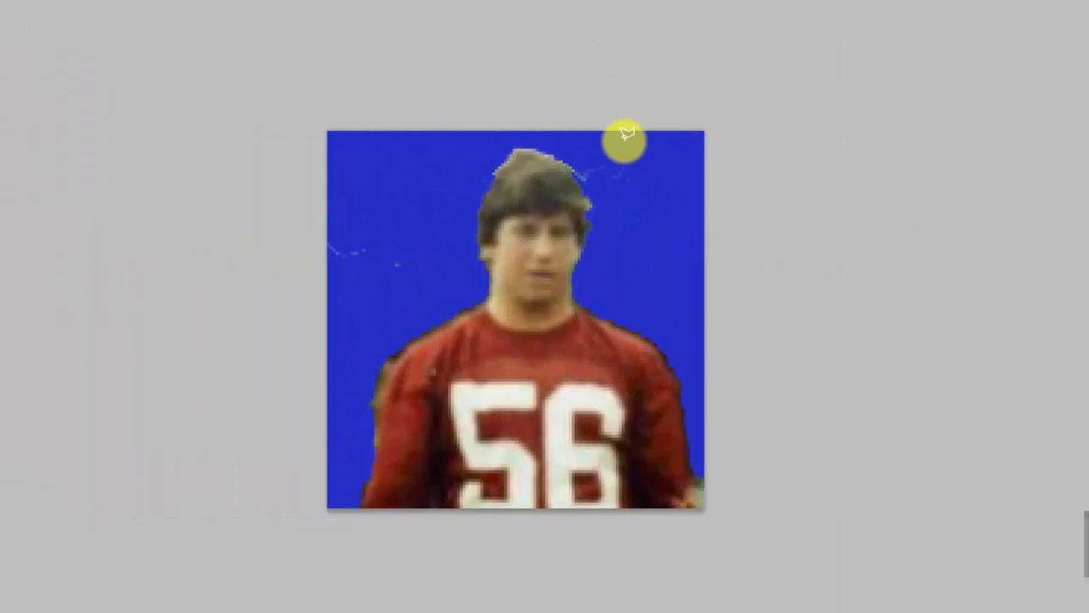
Outline the leftover specks above and on both sides of the head with the Polygonal Lasso, following the hair edge, and delete them
{"action": "key", "text": "ctrl+plus"}
{"action": "key", "text": "ctrl+plus"}
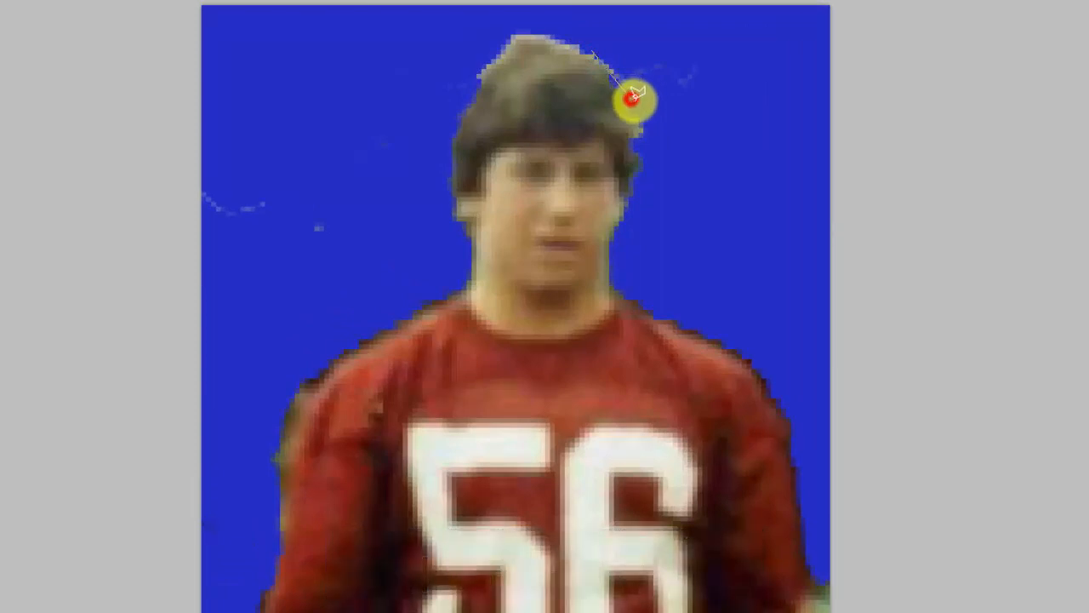
{"action": "left_click", "coordinate": [716, 105]}
{"action": "left_click", "coordinate": [730, 52]}
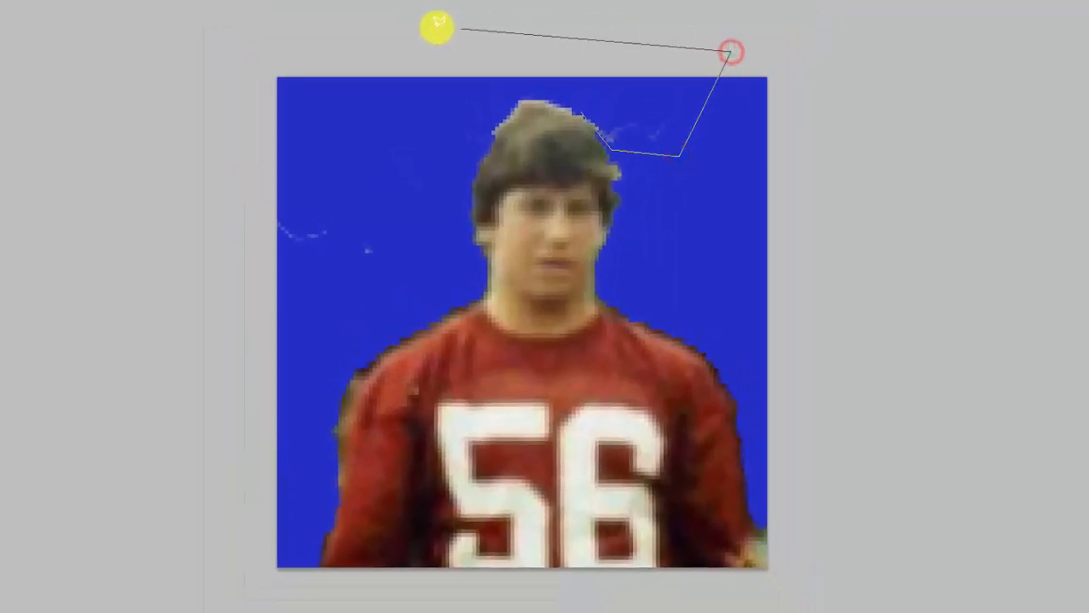
{"action": "left_click", "coordinate": [292, 21]}
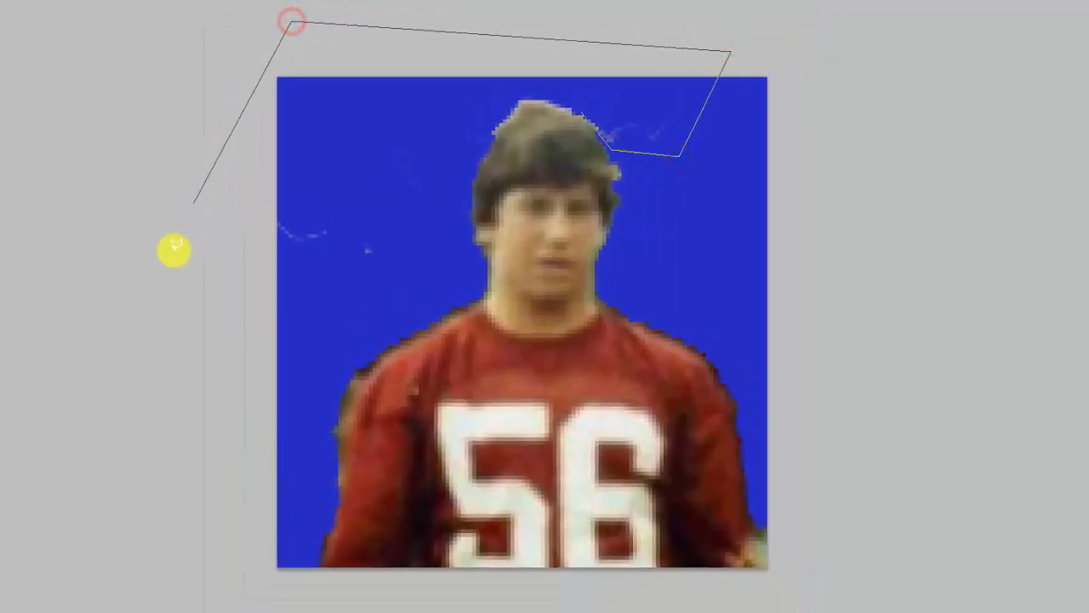
{"action": "left_click", "coordinate": [163, 280]}
{"action": "left_click", "coordinate": [358, 324]}
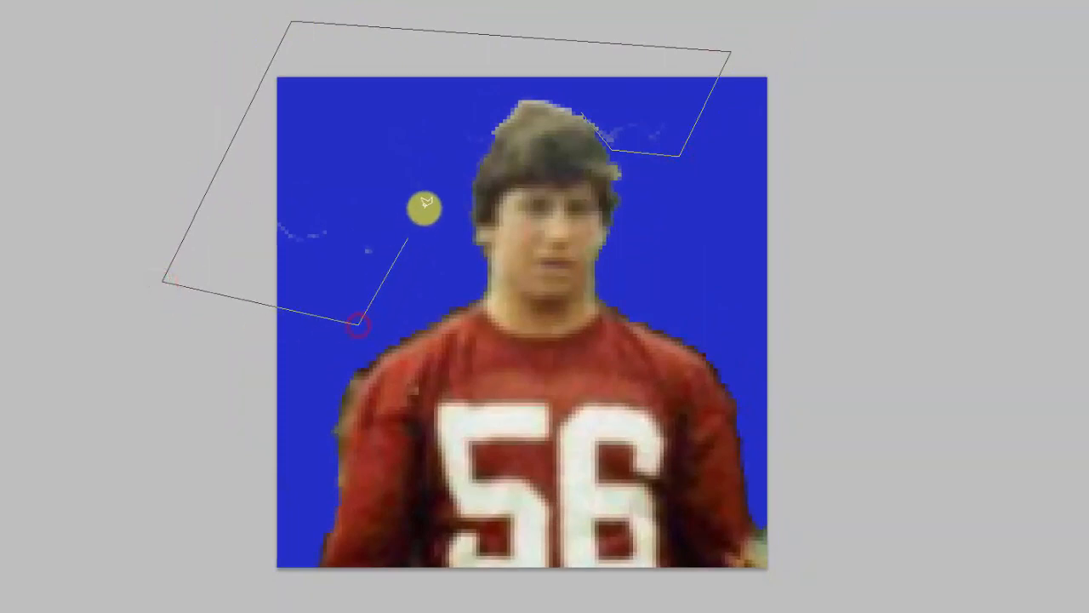
{"action": "left_click", "coordinate": [433, 204]}
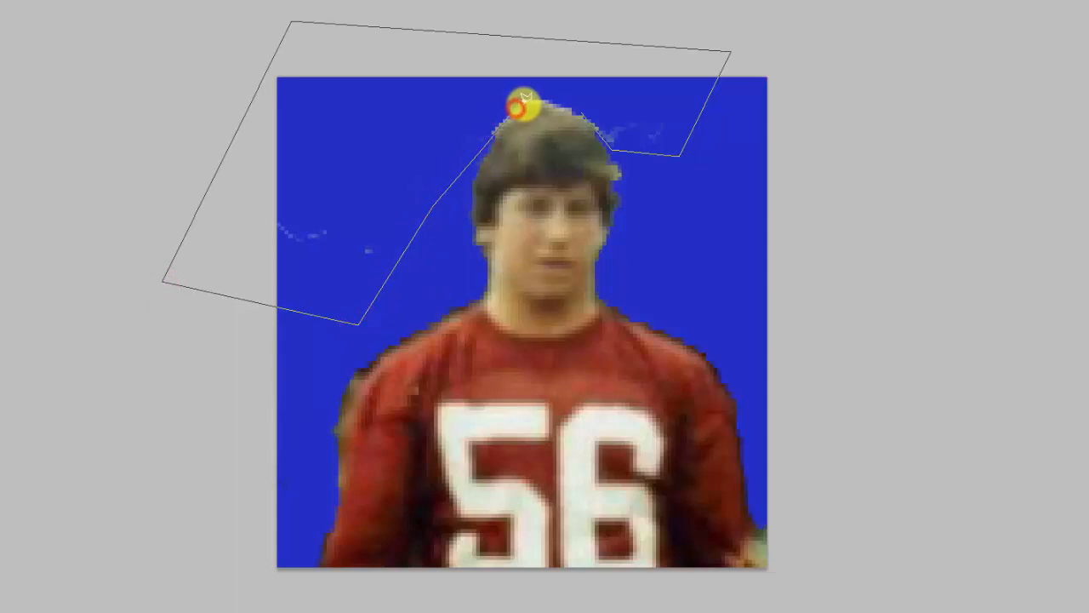
{"action": "left_click", "coordinate": [582, 107]}
{"action": "key", "text": "Delete"}
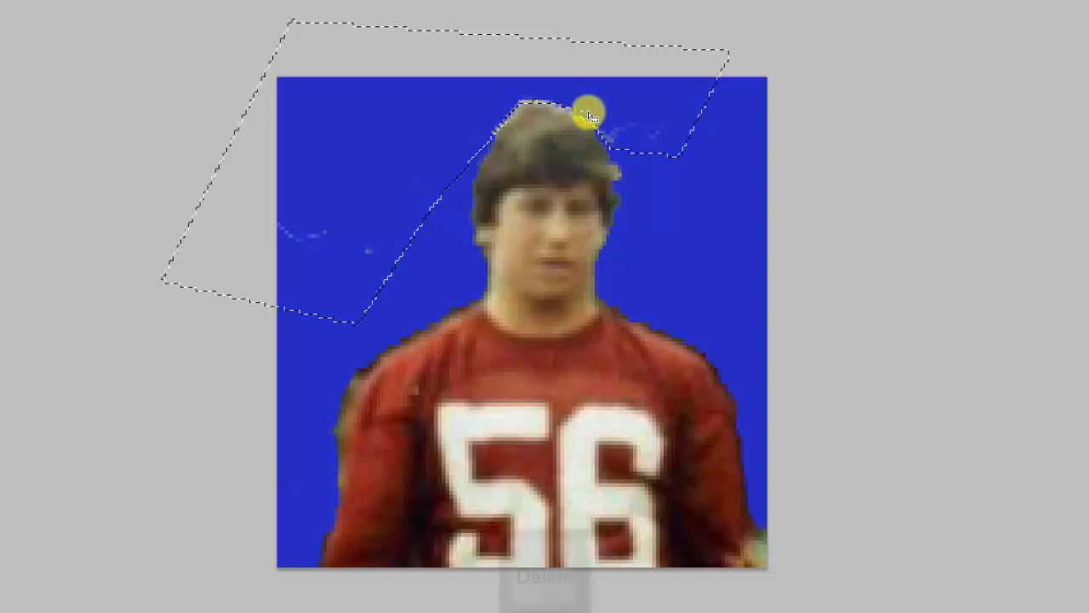